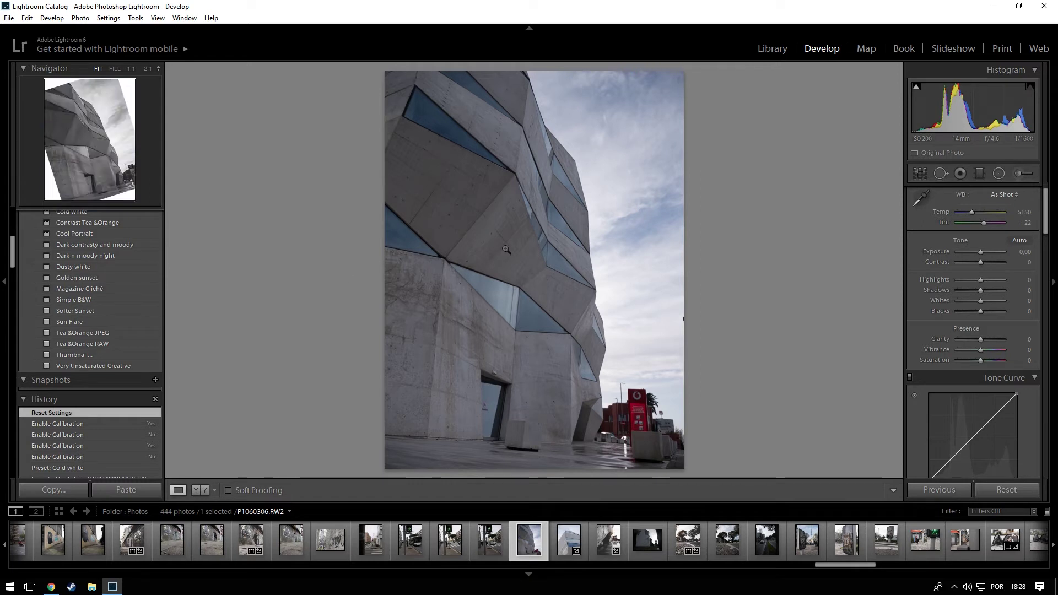
scroll(98, 318, "up", 3)
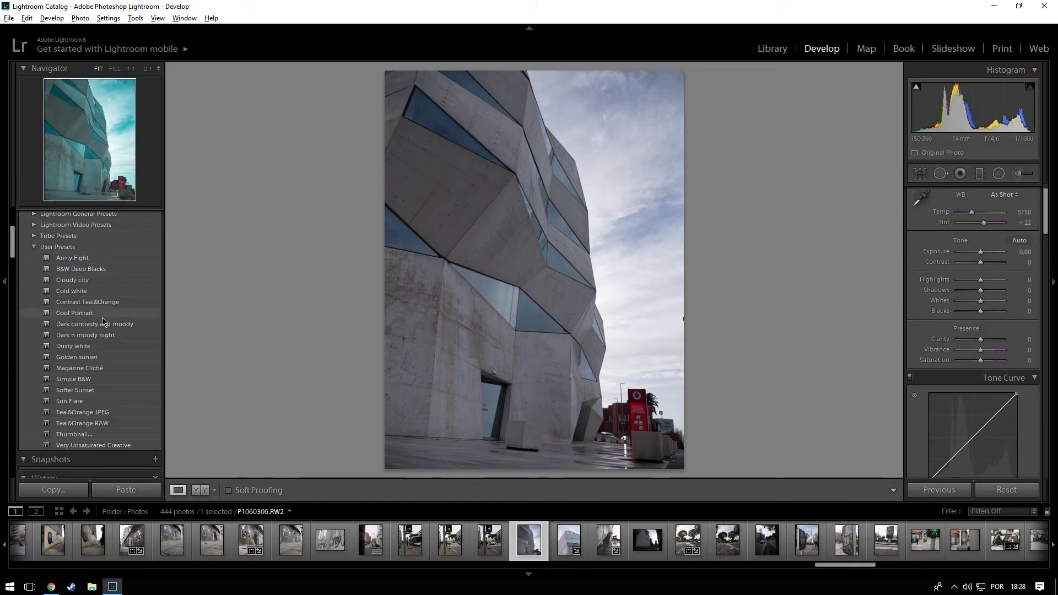
left_click(98, 292)
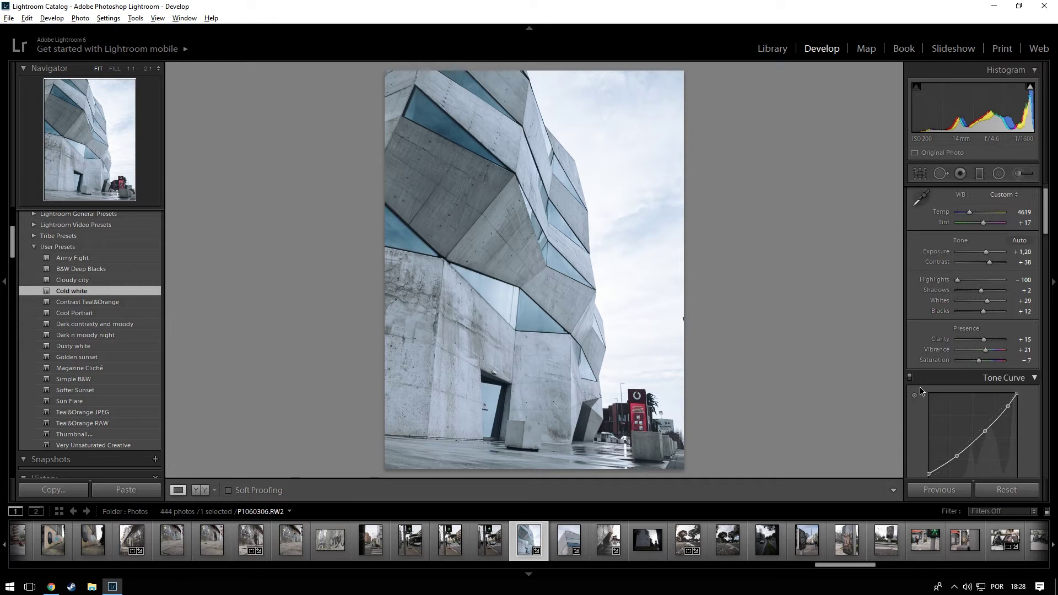
left_click(1040, 490)
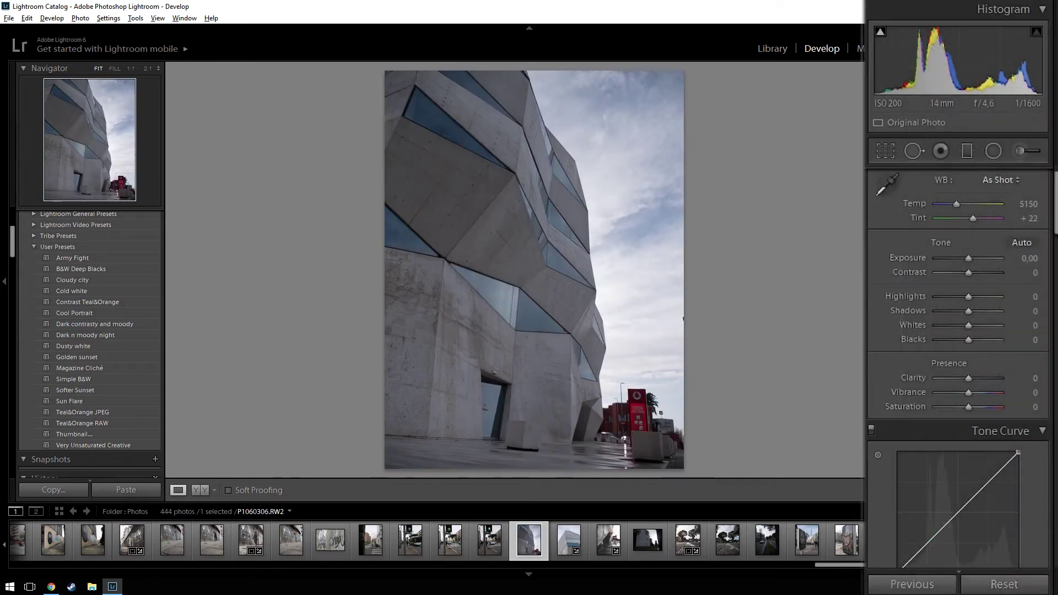
left_click_drag(1055, 204, 1042, 579)
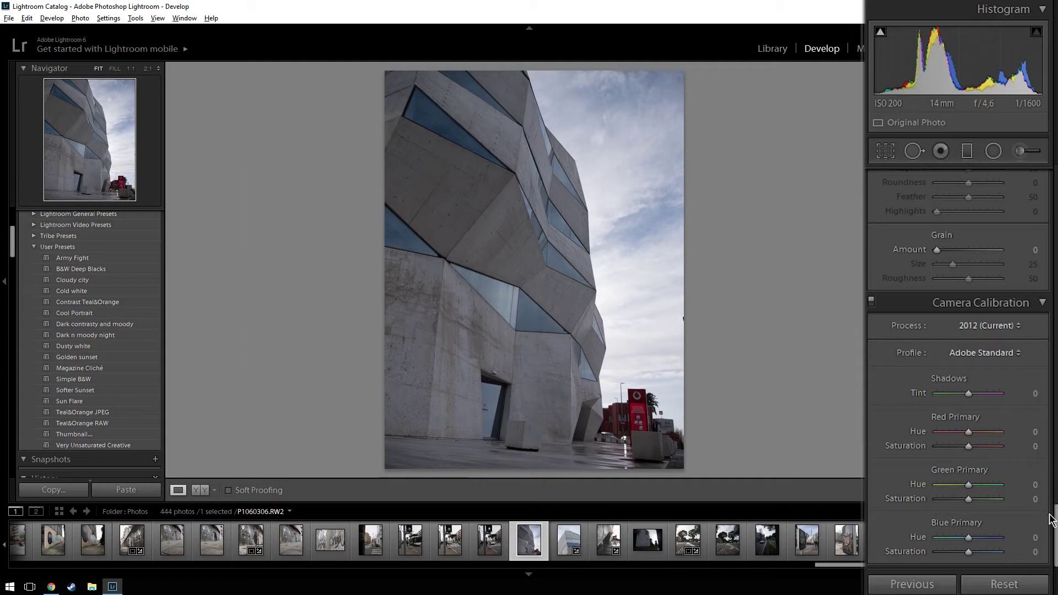
left_click_drag(1055, 524, 1051, 214)
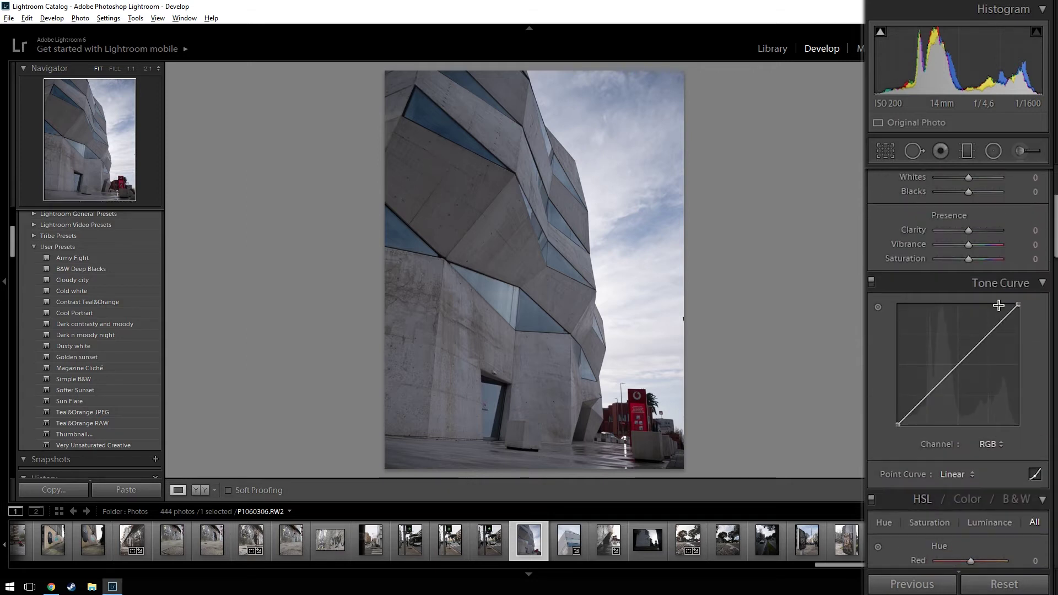
scroll(994, 441, "down", 2)
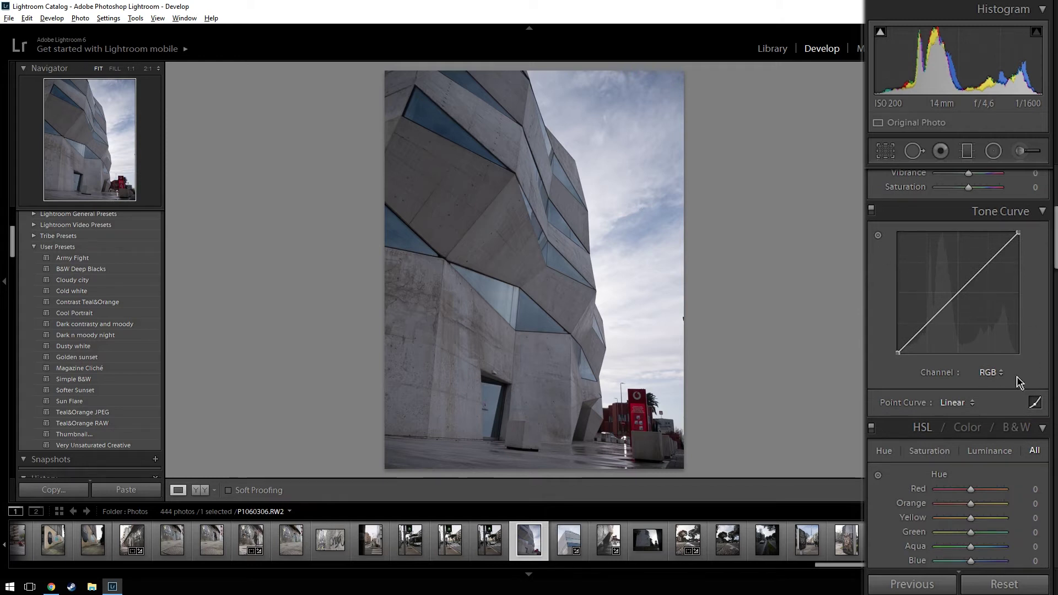
- Give the red channel curve an S-shape, lowering shadows and lifting highlights
left_click(991, 372)
left_click(949, 408)
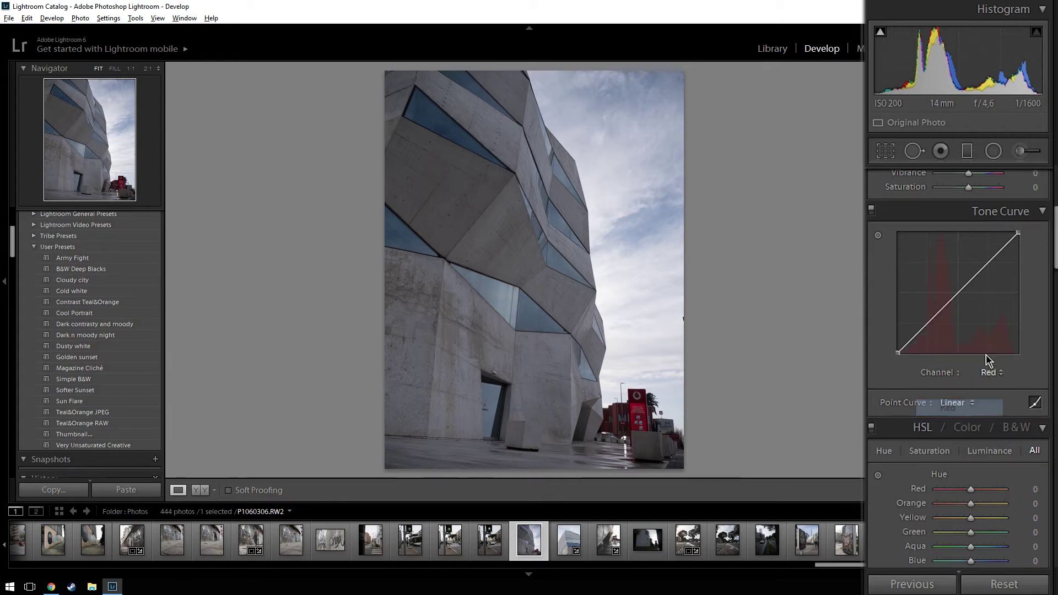
left_click(960, 292)
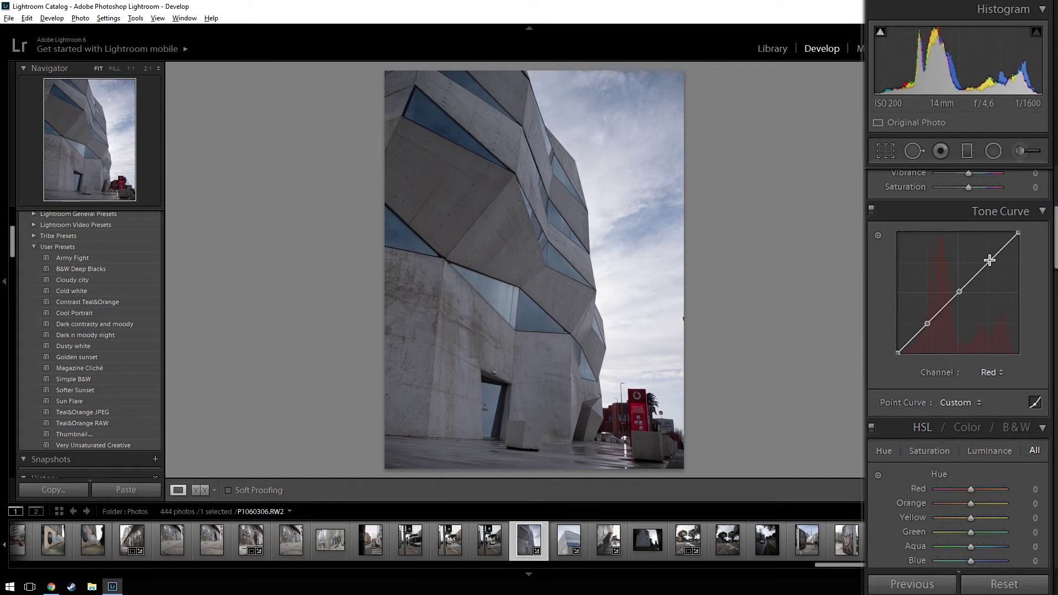
left_click_drag(927, 325, 928, 328)
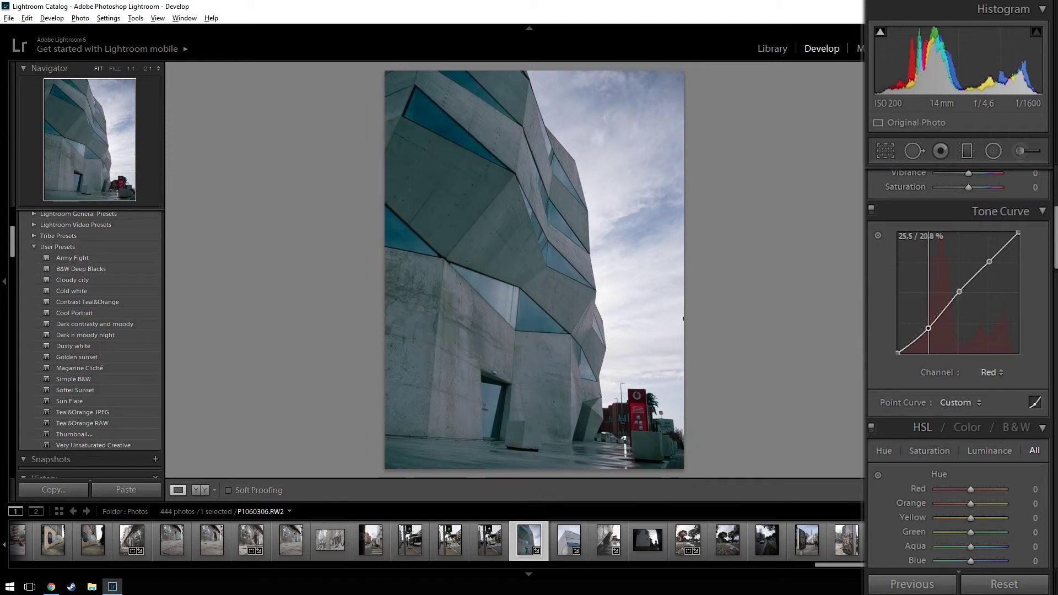
left_click_drag(989, 265, 987, 257)
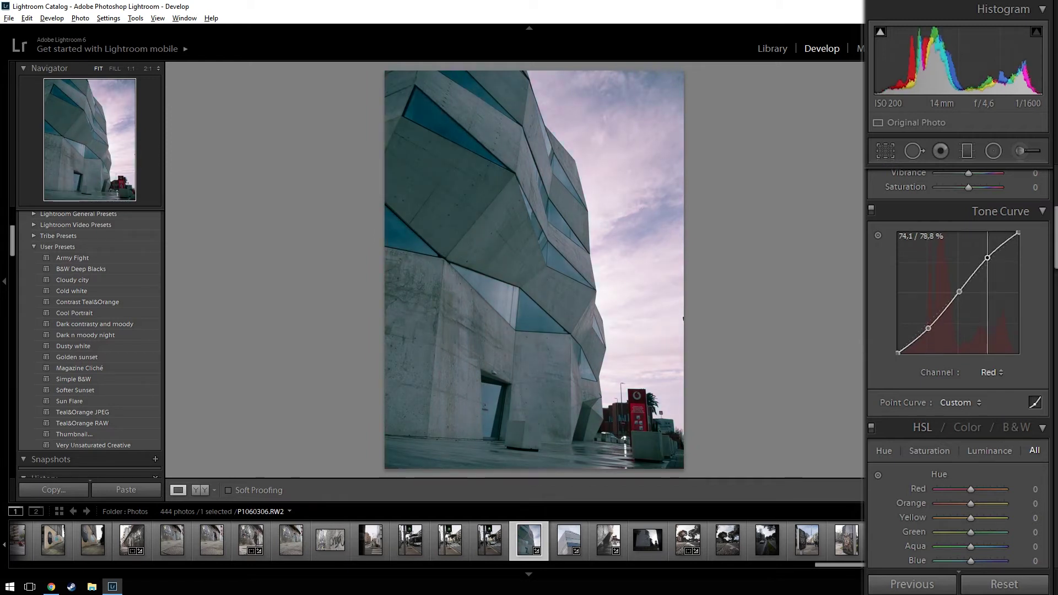
- Pull a shadow point down on the green channel curve
left_click(1006, 379)
left_click(970, 425)
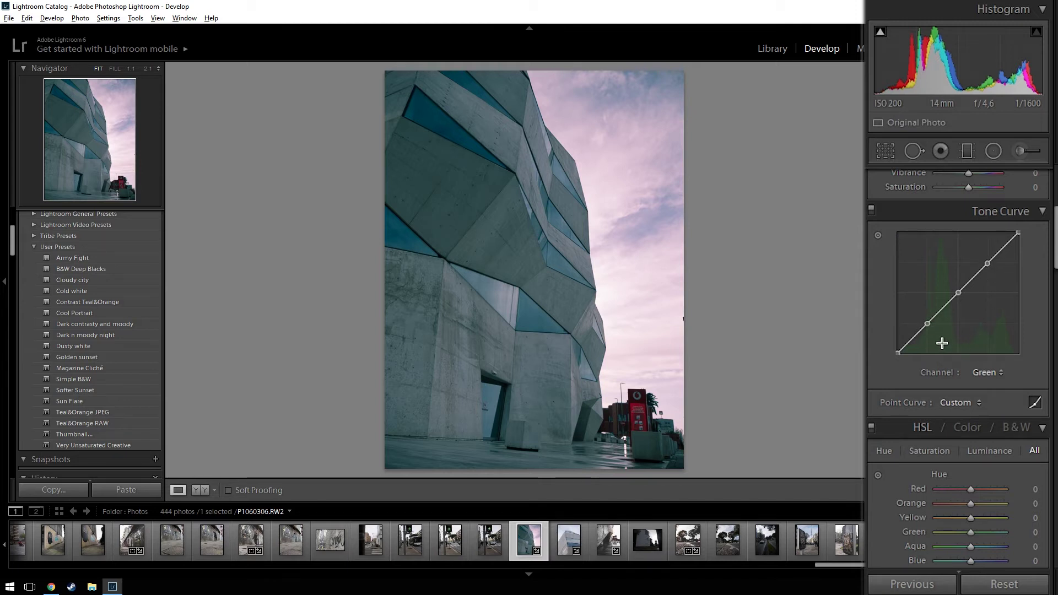
left_click_drag(929, 327, 930, 332)
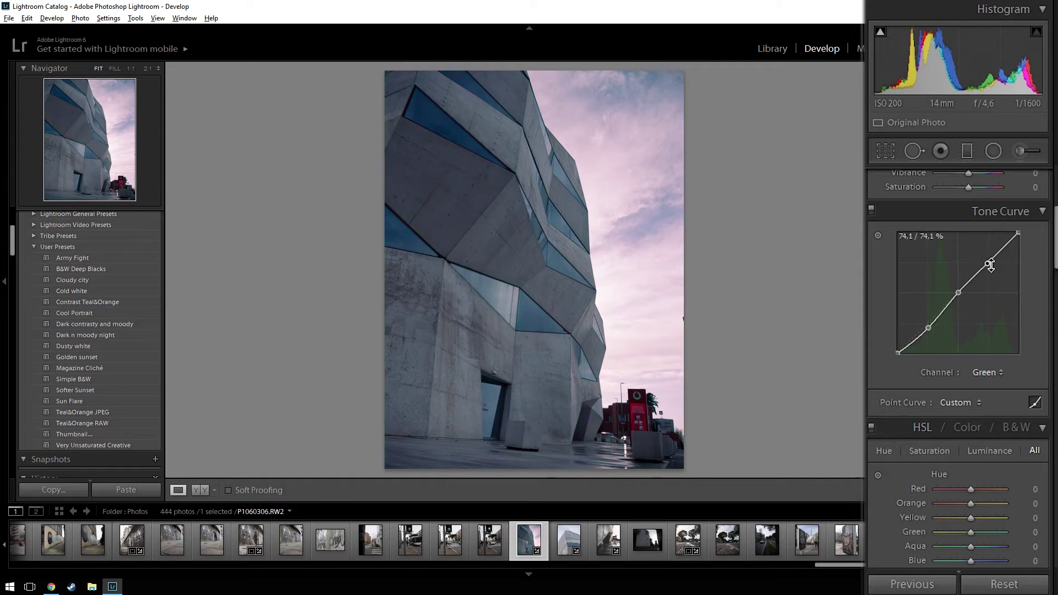
left_click(986, 372)
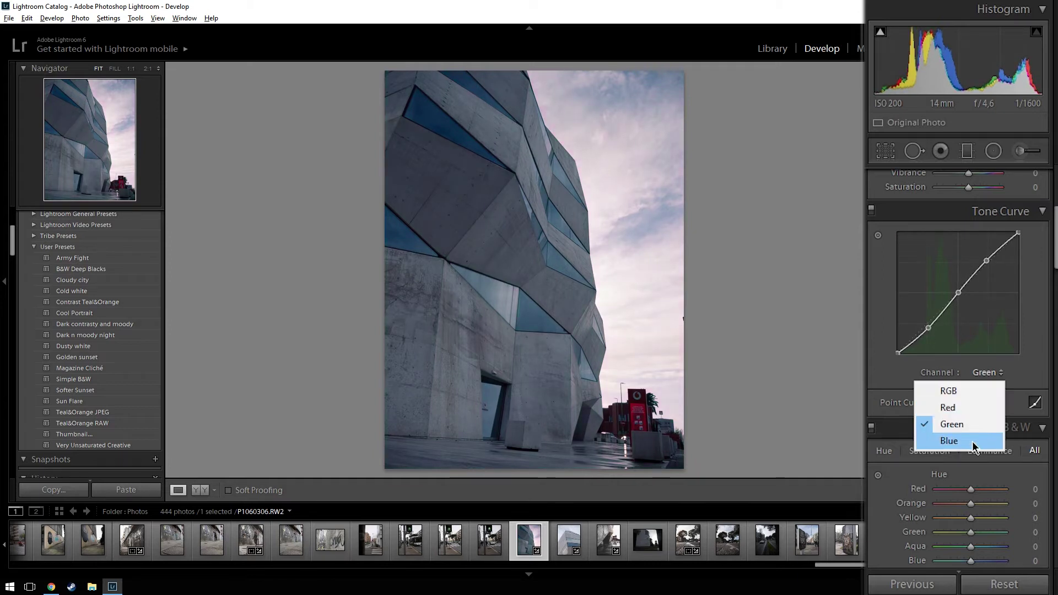
- Dip the blue curve's shadows, lift its highlights, and toggle the curves to compare
left_click(975, 444)
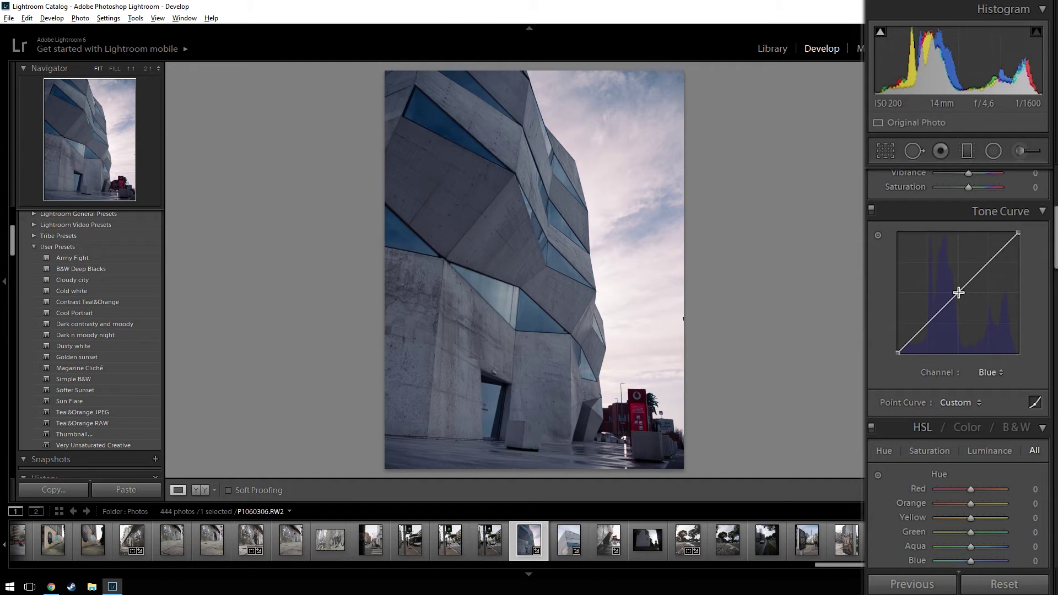
left_click_drag(929, 325, 930, 327)
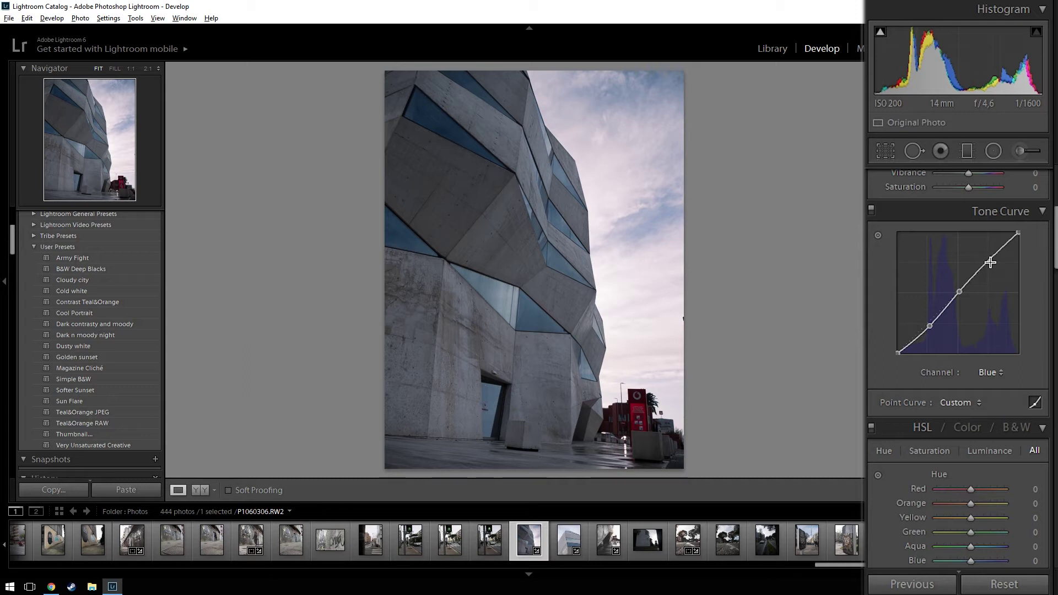
left_click_drag(987, 262, 984, 256)
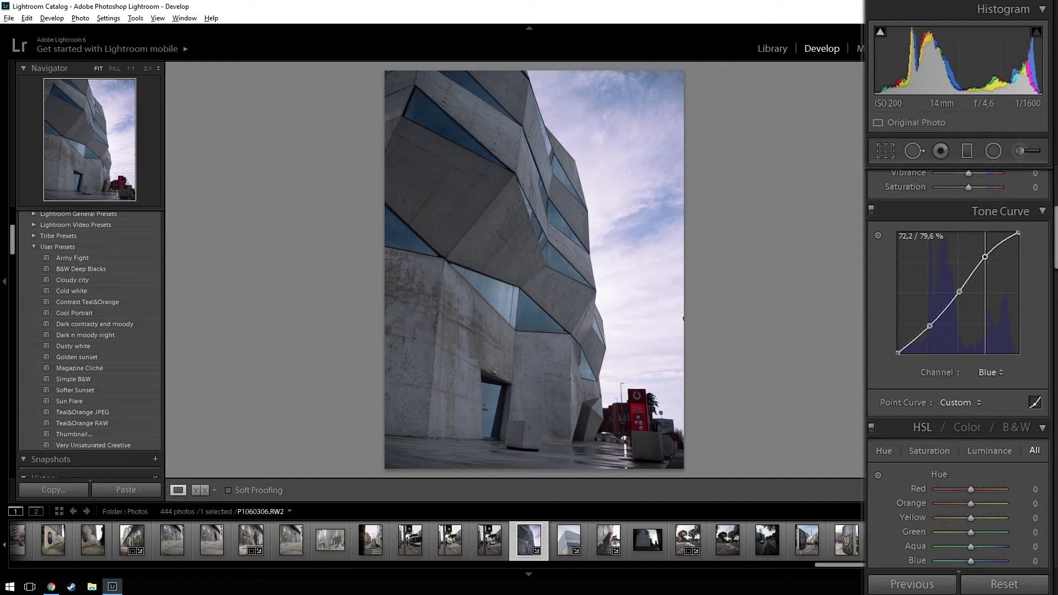
left_click_drag(985, 257, 986, 258)
left_click(872, 209)
left_click(872, 209)
left_click(872, 210)
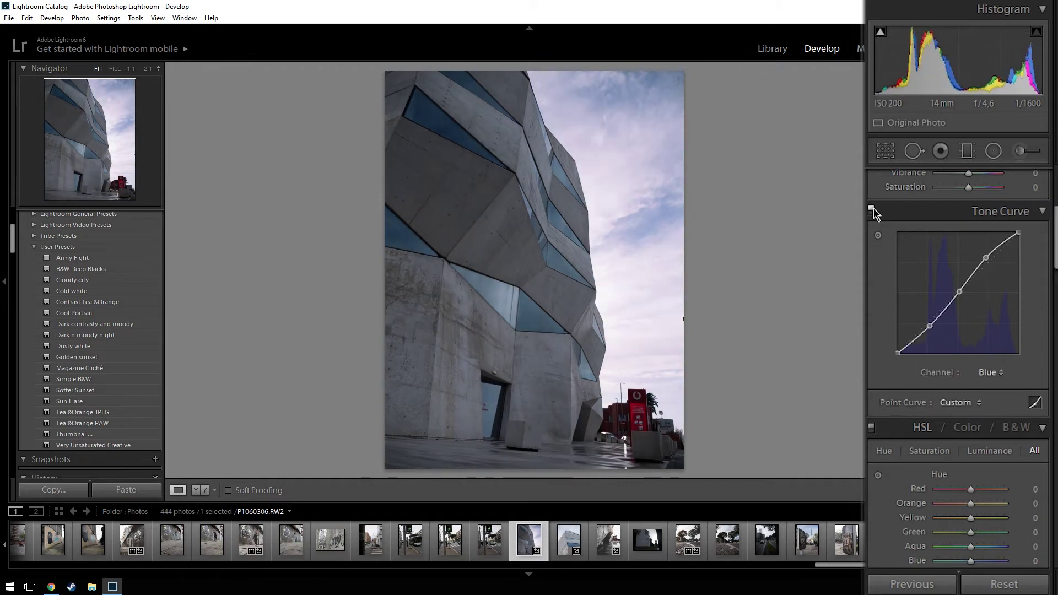
- Compare the photo with and without the curves, leaving the Tone Curve enabled
left_click(1000, 376)
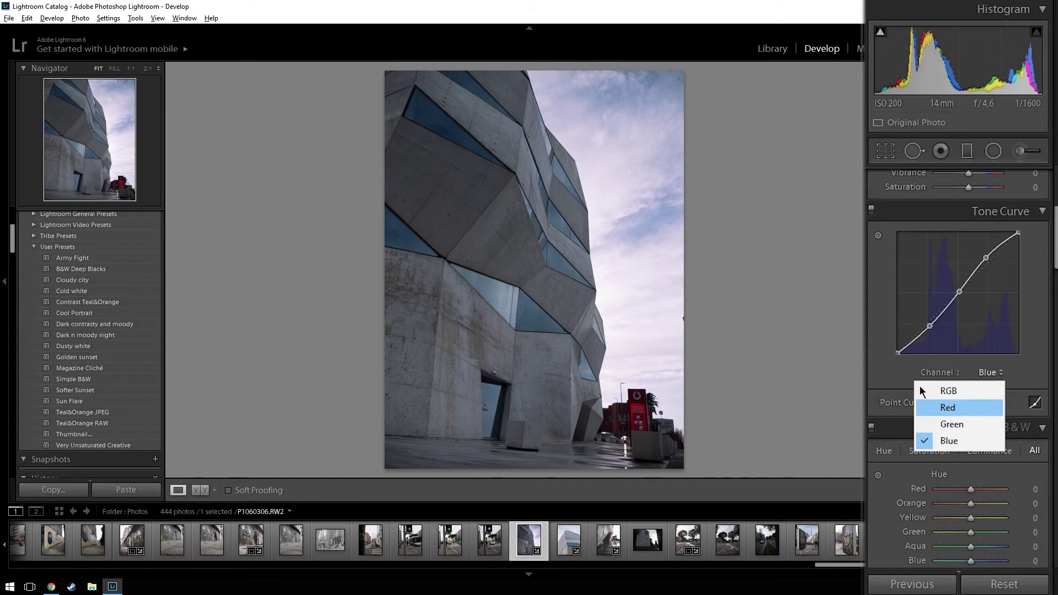
left_click(872, 209)
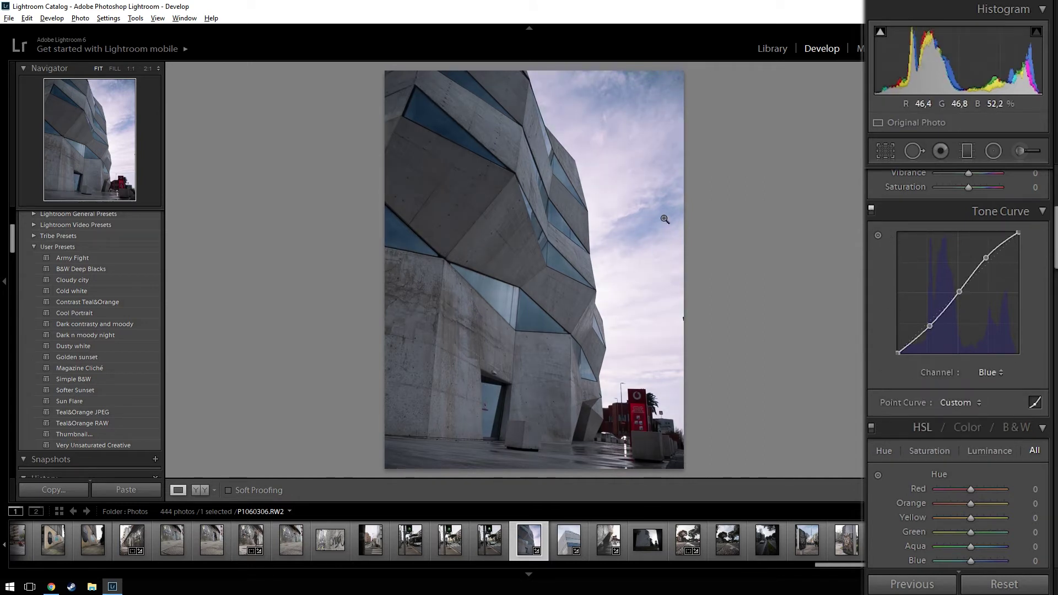
left_click(871, 210)
left_click(873, 211)
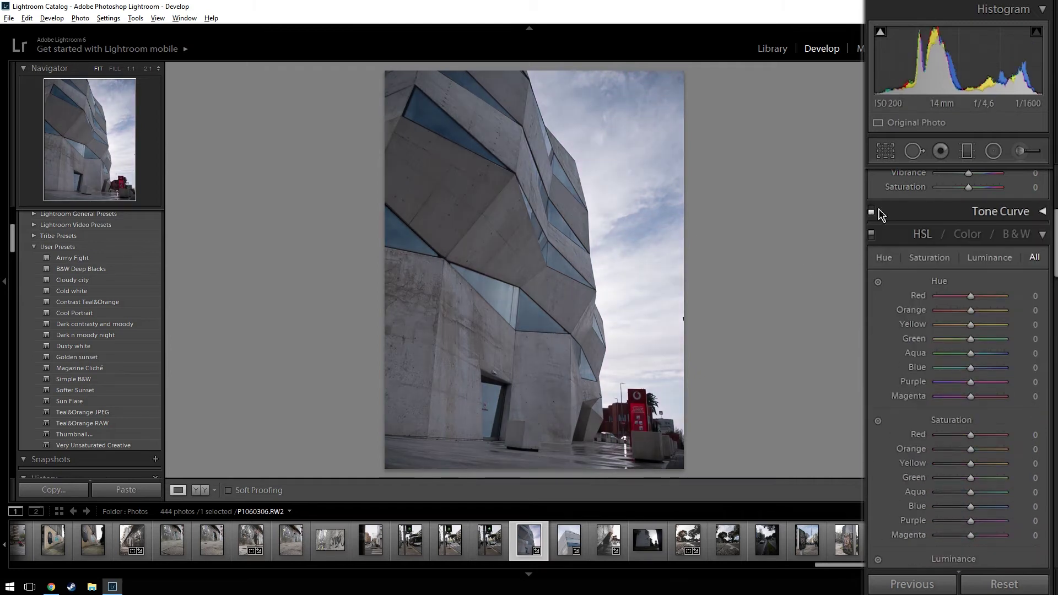
left_click(872, 210)
left_click(872, 210)
left_click(897, 212)
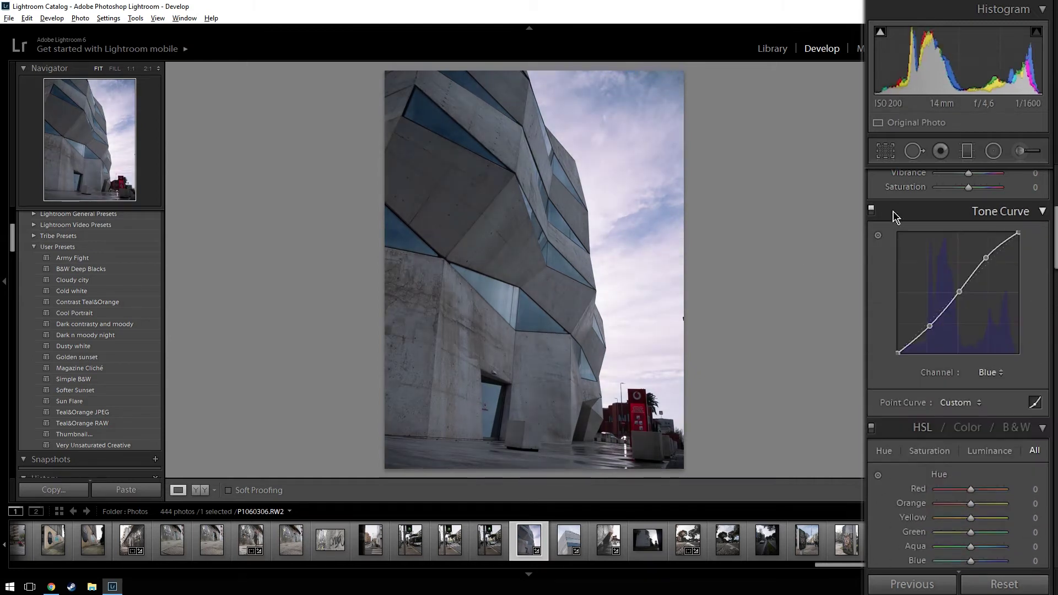
- Lower the upper red curve point to reduce magenta, then compare before and after
left_click(991, 372)
left_click(986, 406)
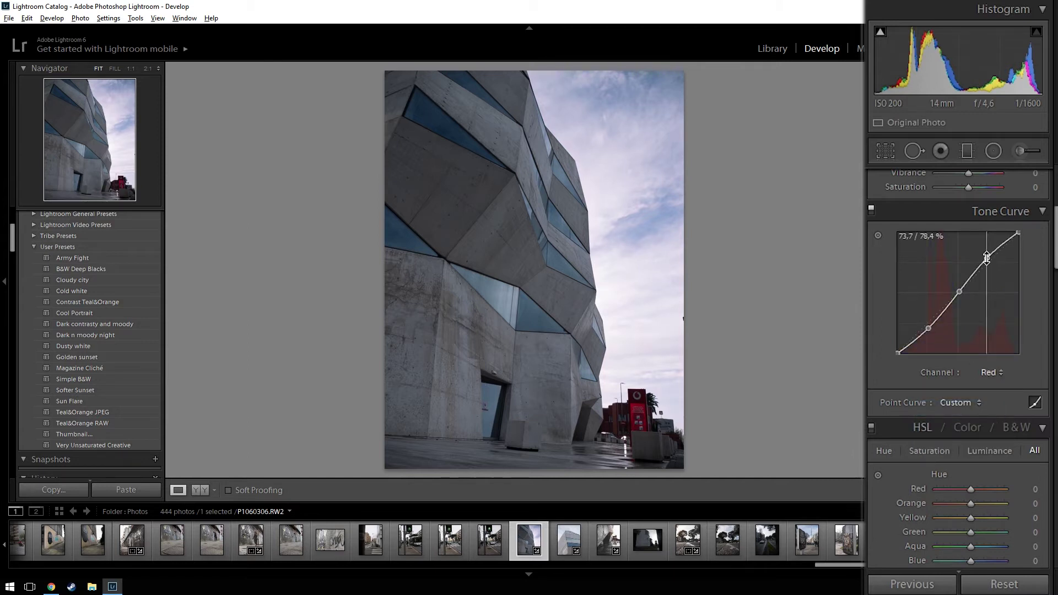
left_click_drag(987, 258, 987, 267)
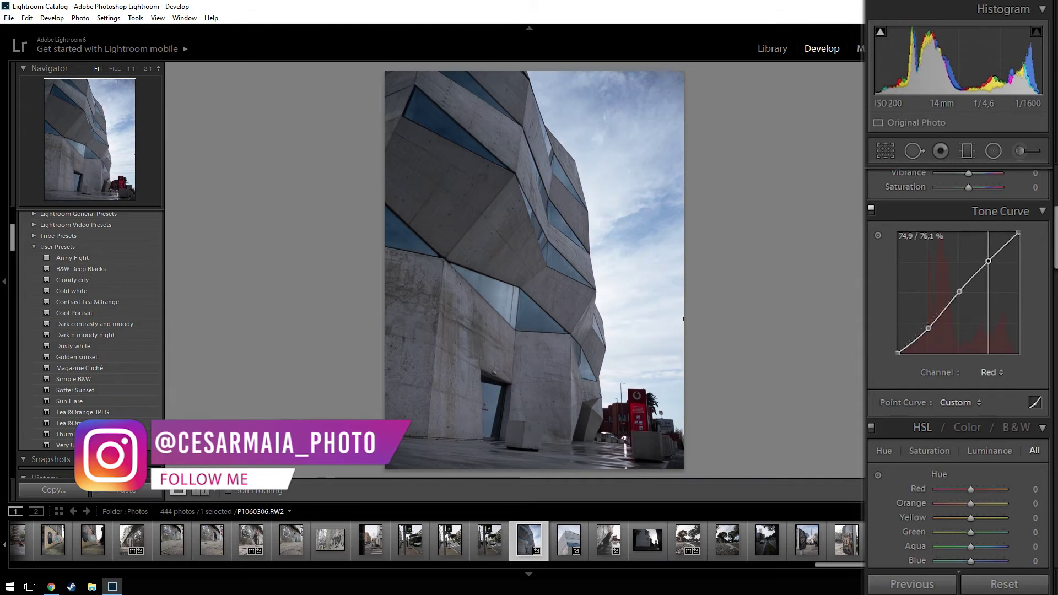
left_click_drag(988, 259, 987, 260)
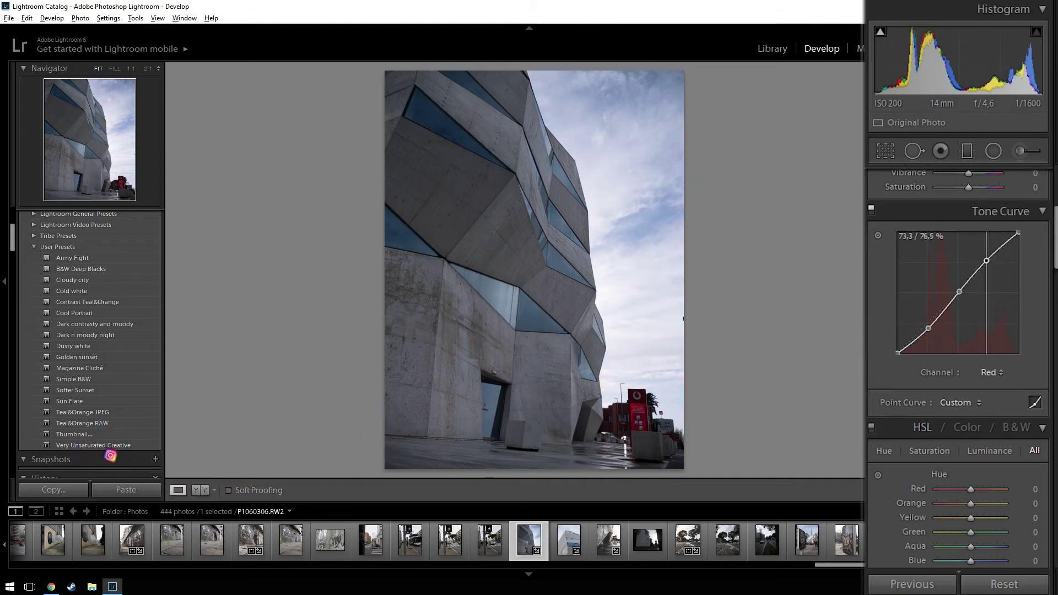
left_click(873, 211)
left_click(872, 211)
left_click(873, 211)
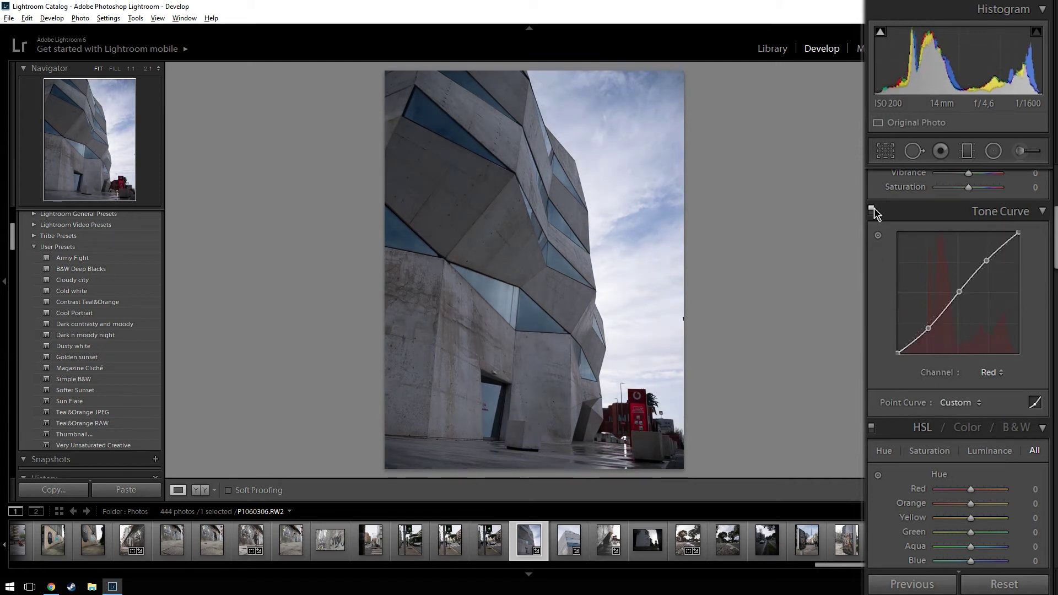
left_click(872, 210)
left_click(872, 211)
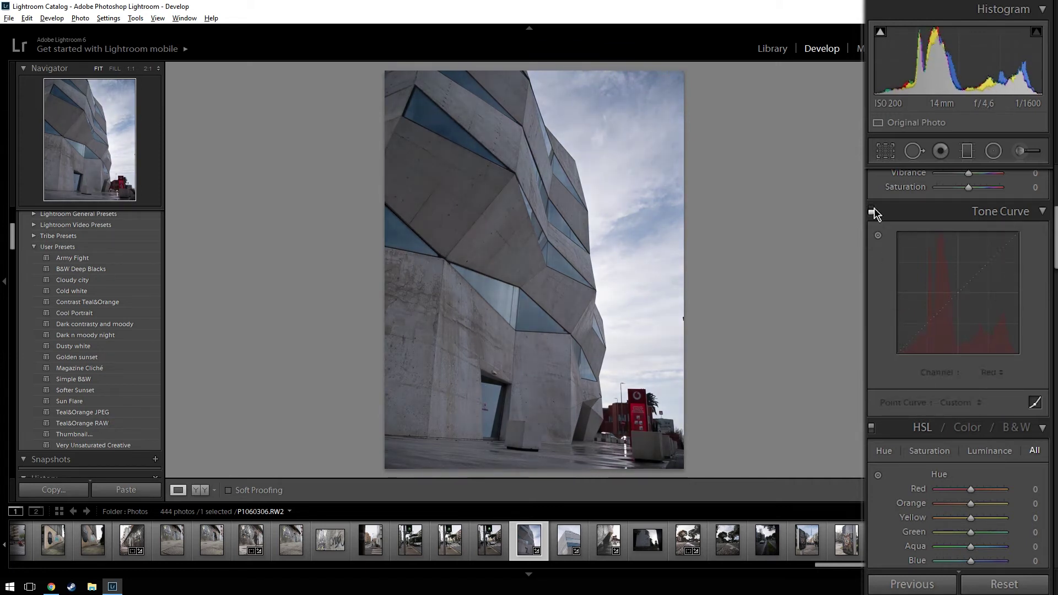
left_click(873, 210)
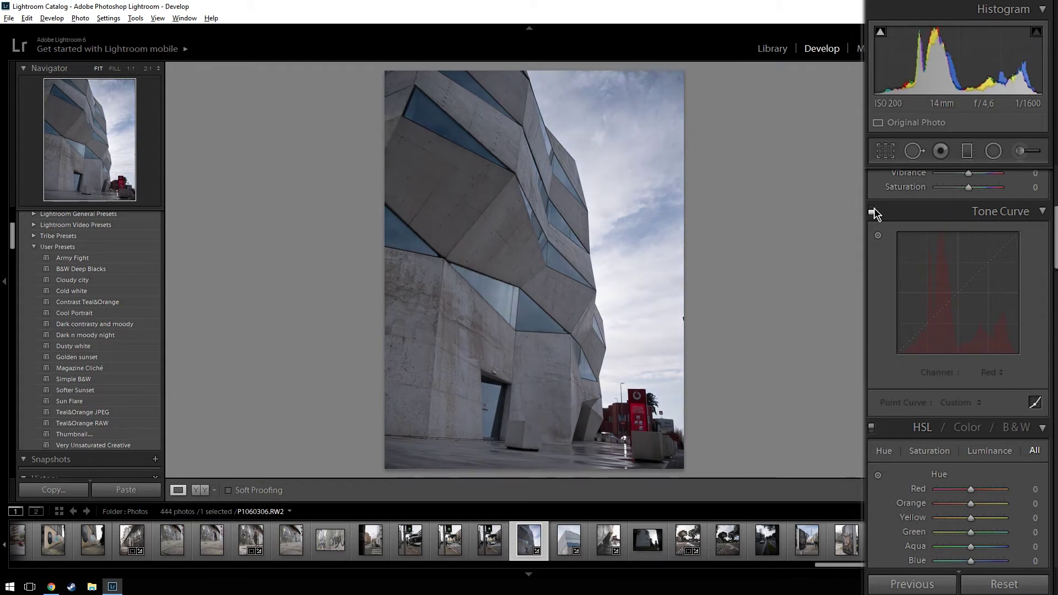
- Check the Blue channel, then return the Tone Curve to the RGB channel
left_click(976, 370)
left_click(956, 441)
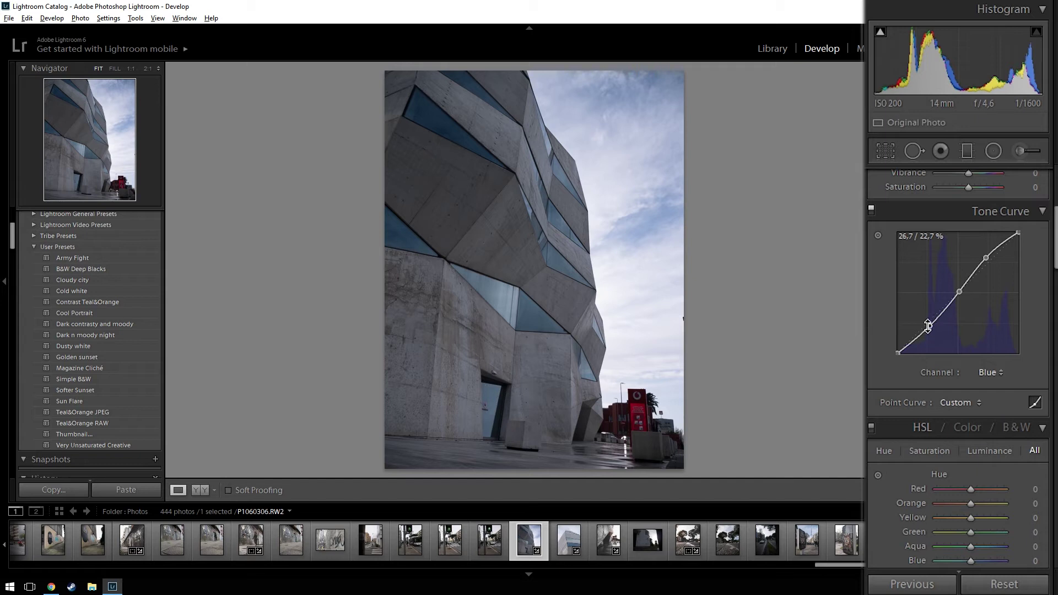
left_click(989, 373)
left_click(970, 394)
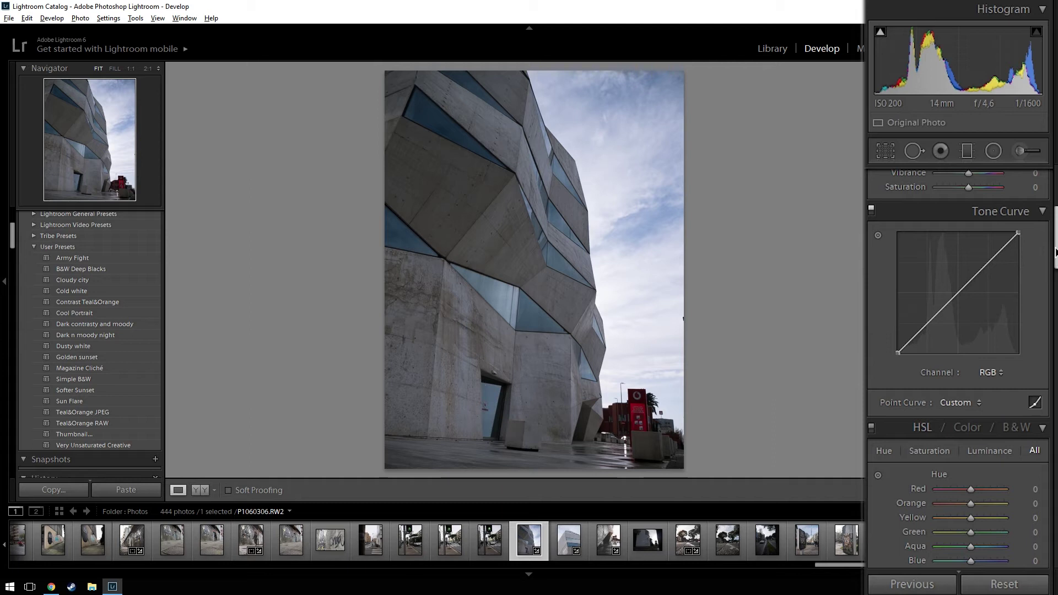
- Set Green Primary Hue and Blue Primary Hue to +20 each in Camera Calibration
left_click_drag(1055, 252, 1043, 449)
scroll(1035, 540, "down", 3)
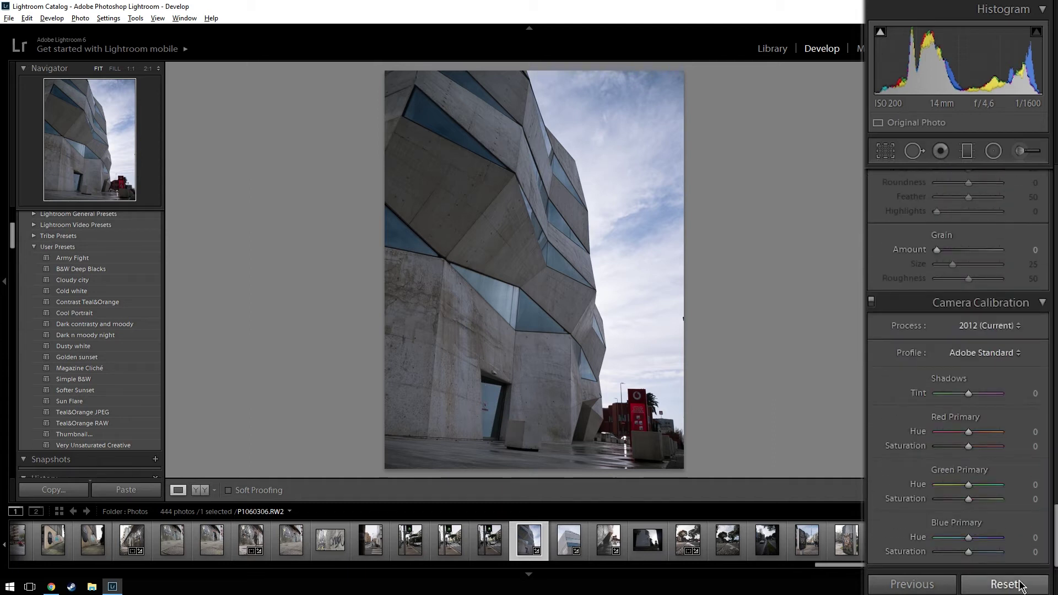
left_click(1034, 484)
type("20")
key("Return")
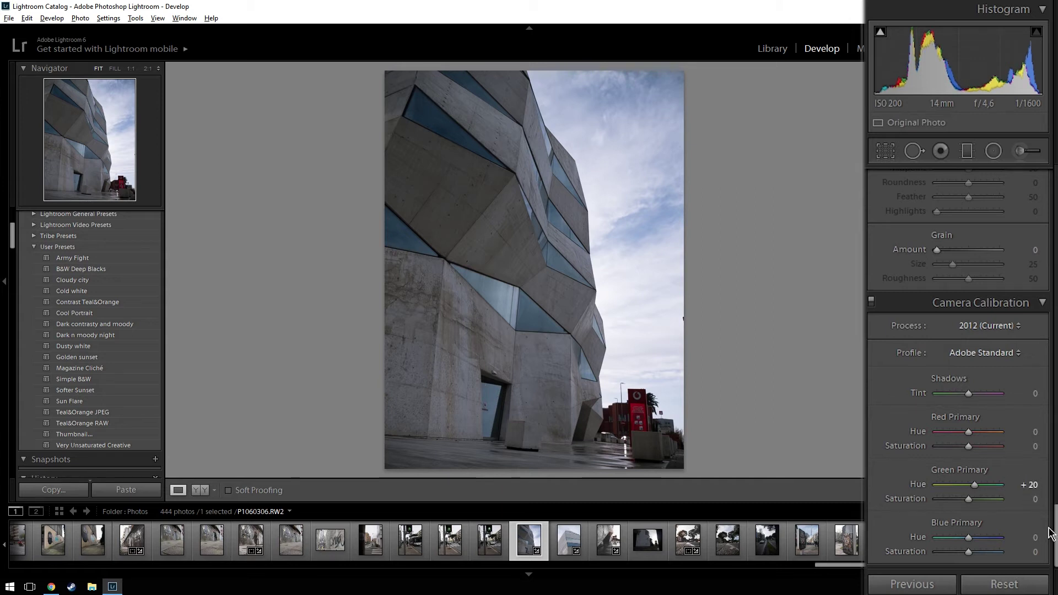
left_click(1035, 537)
type("5")
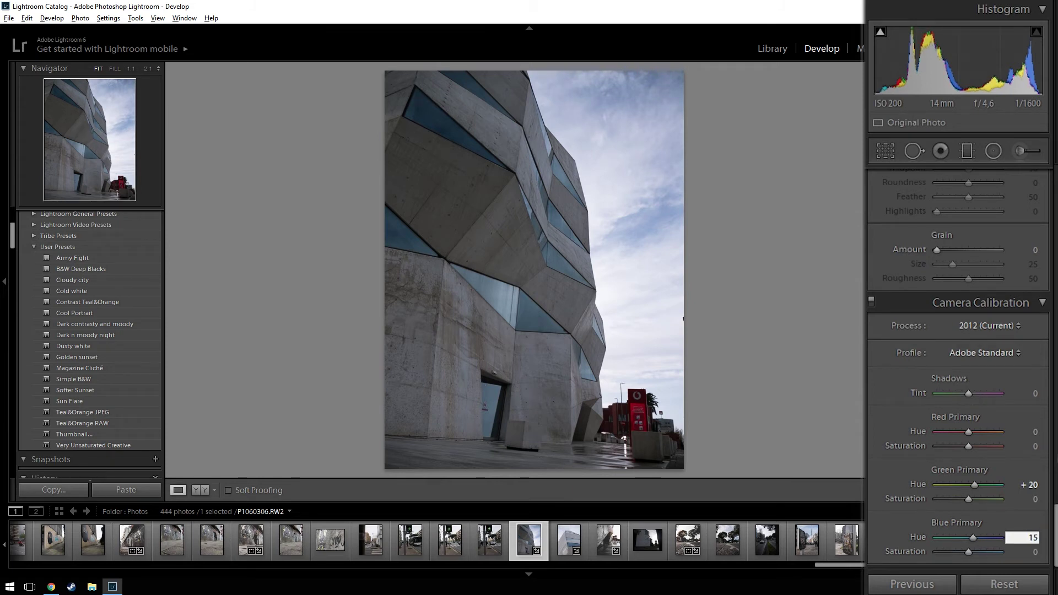
key("Return")
type("20")
key("Return")
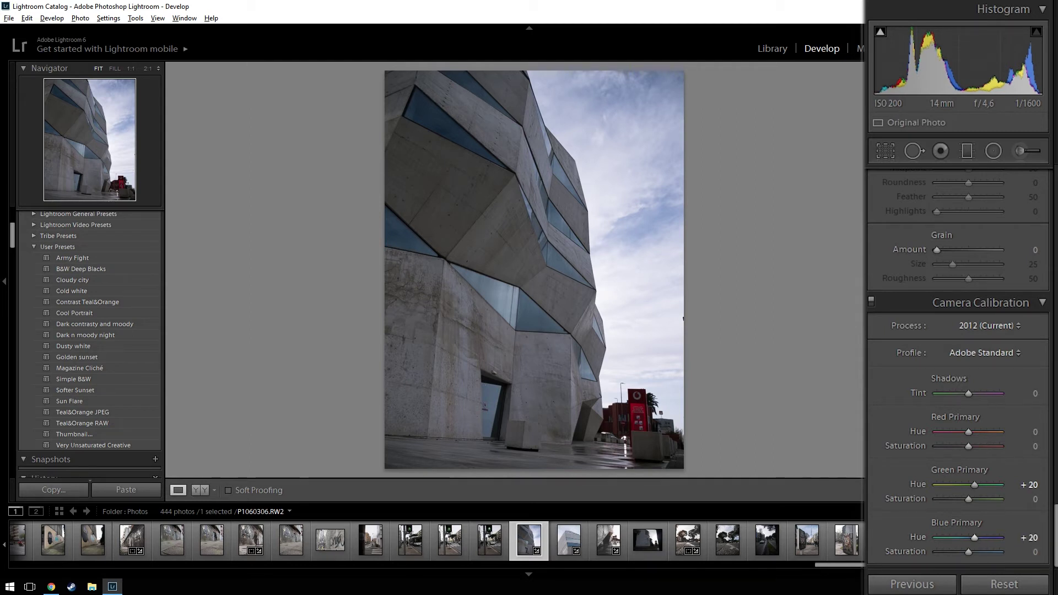
- Set Blue Primary Saturation to +5
left_click(1035, 552)
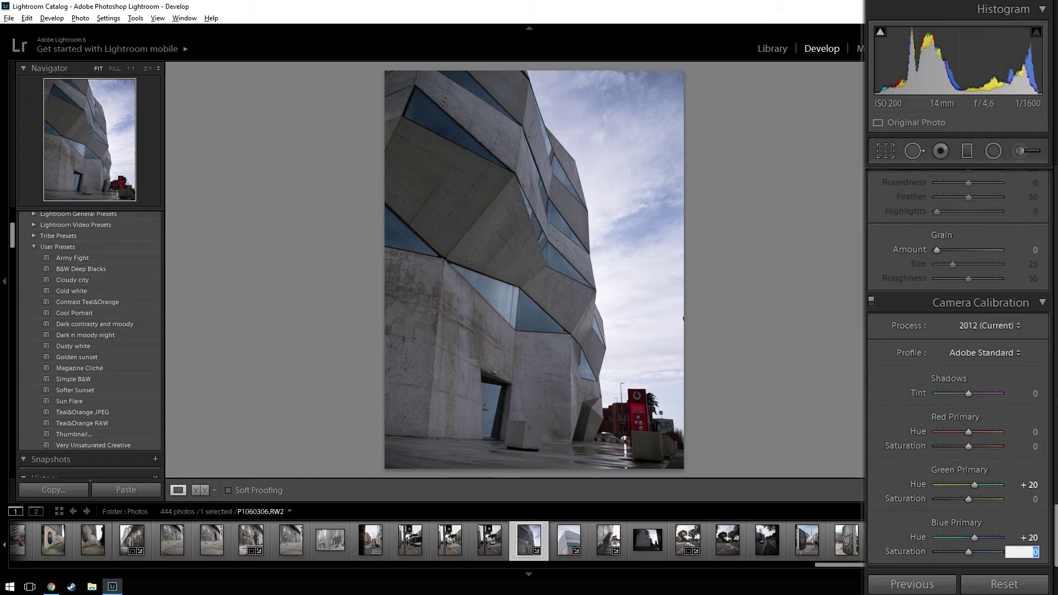
type("5")
key("Return")
left_click(1031, 552)
type("10")
key("Return")
left_click(1031, 551)
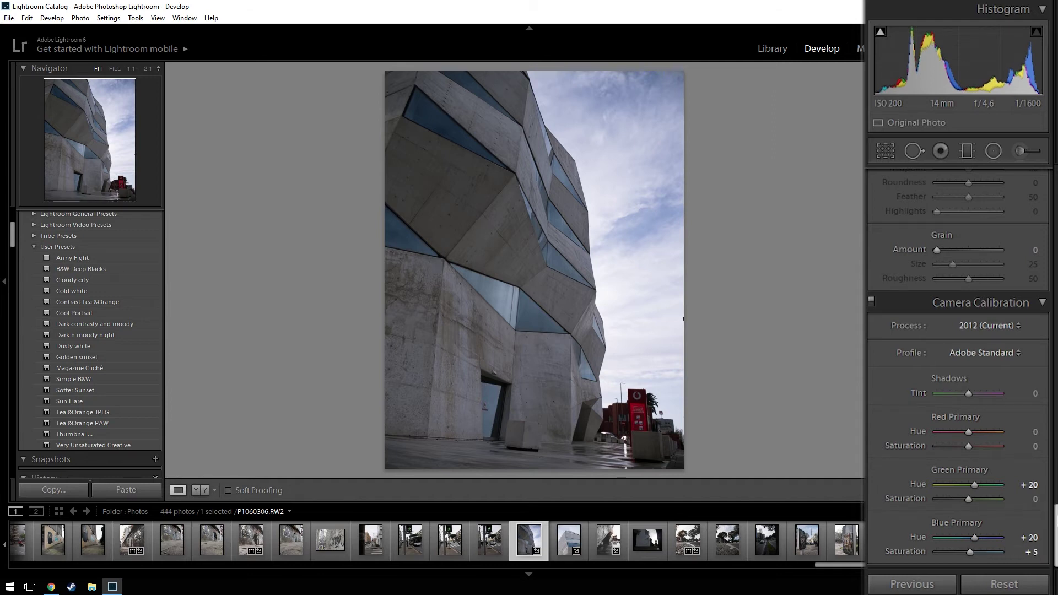
- Lower the white balance Temp slider to 4738 in the Basic panel
scroll(958, 386, "up", 1)
scroll(959, 386, "up", 3)
scroll(959, 386, "up", 3)
scroll(959, 385, "up", 3)
scroll(959, 385, "up", 3)
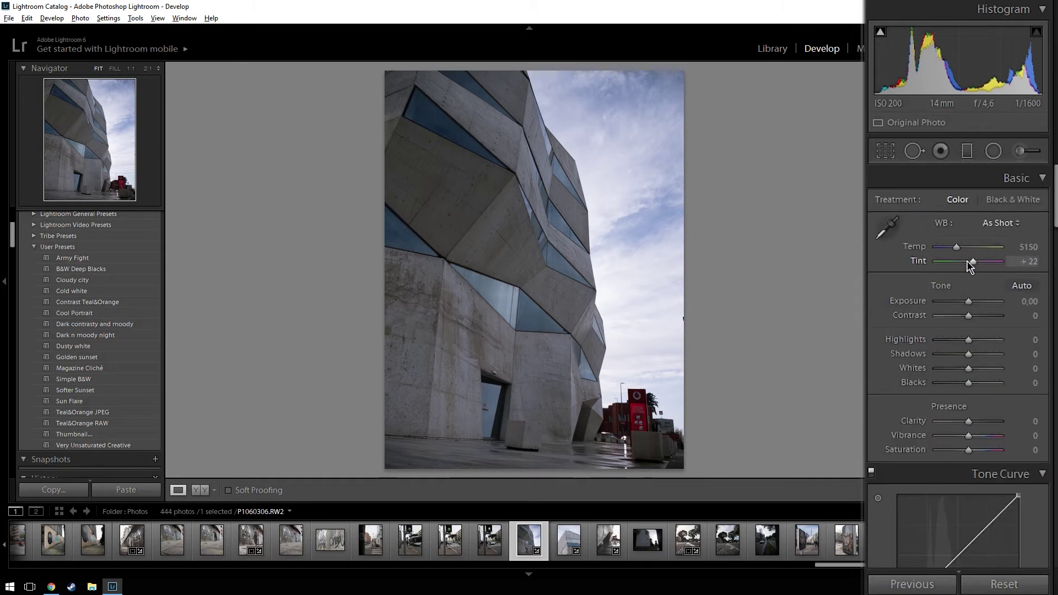
left_click_drag(964, 248, 958, 250)
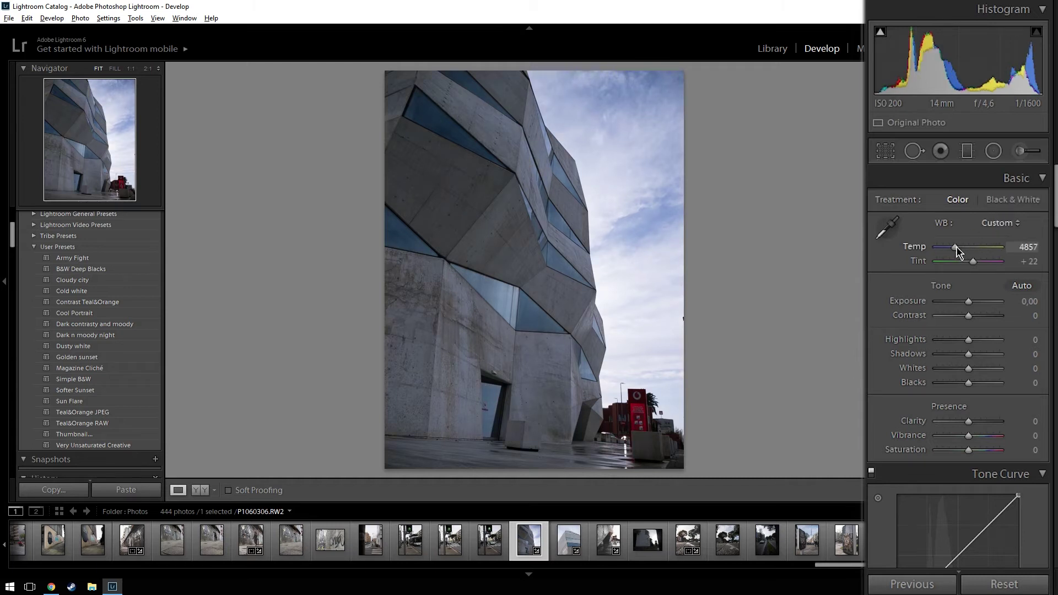
left_click_drag(957, 251, 956, 252)
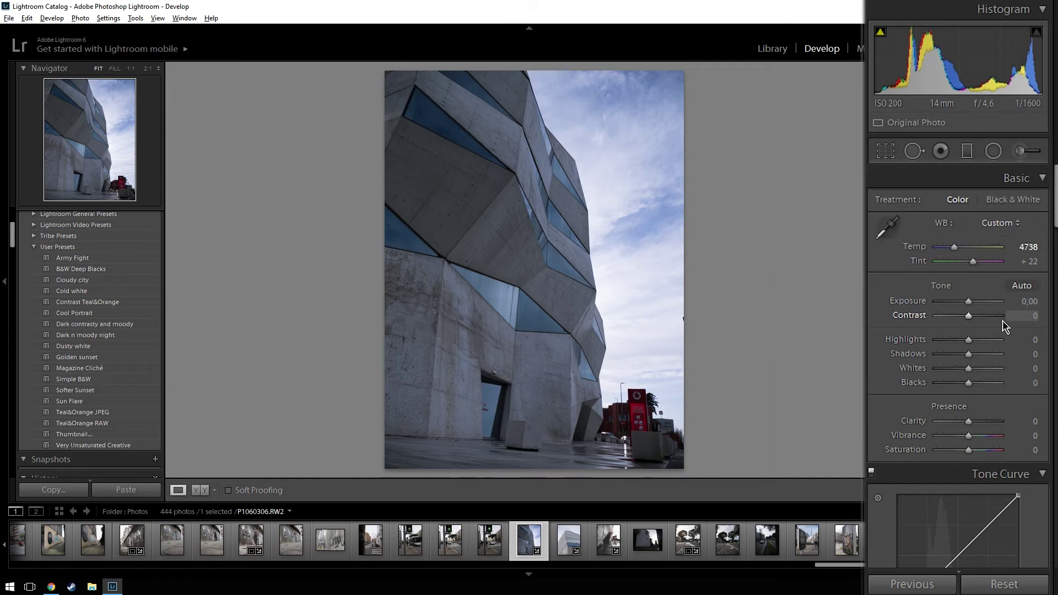
- Set Exposure to +1,20
left_click(1028, 301)
type("1")
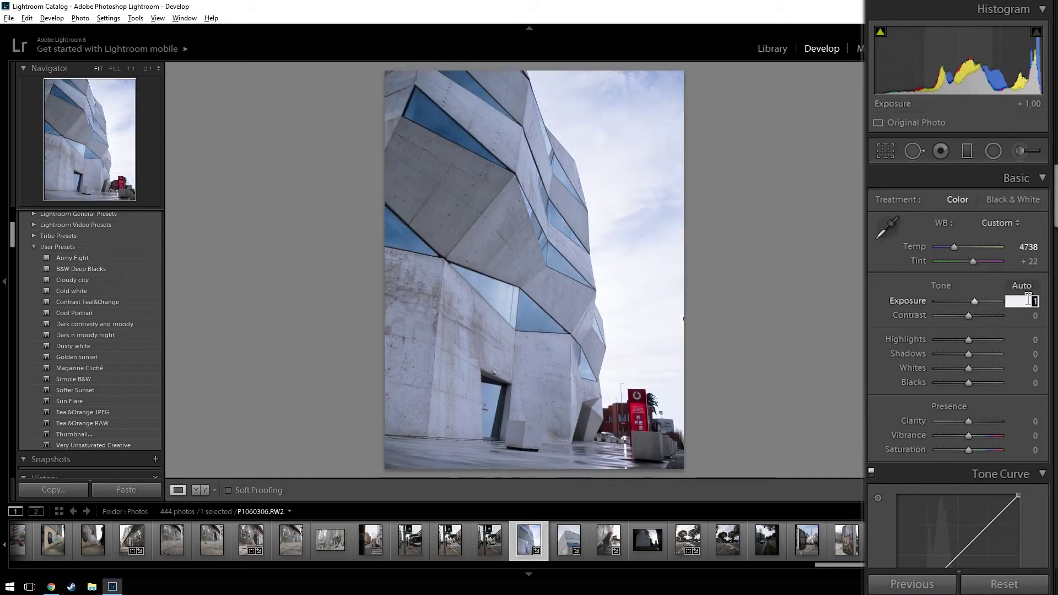
key("Return")
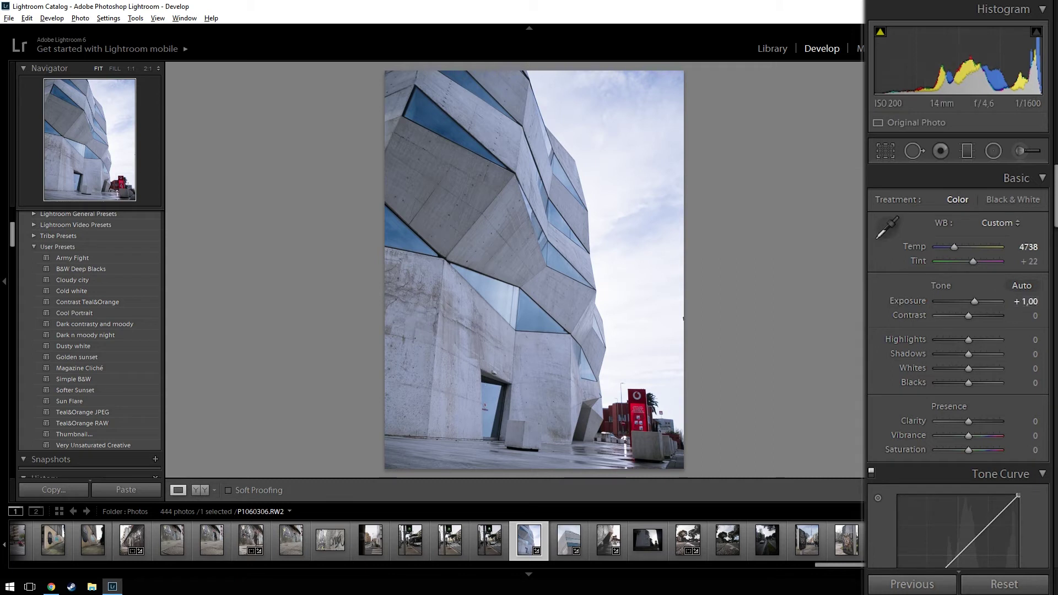
left_click(1027, 302)
type("1,2")
key("Return")
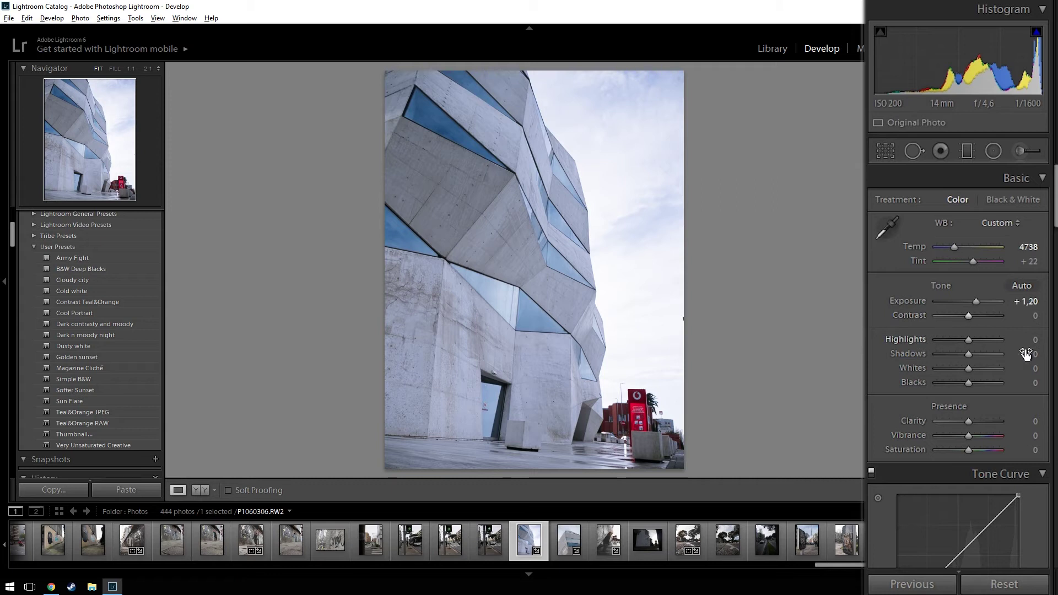
- Set Contrast to +40
left_click(1027, 315)
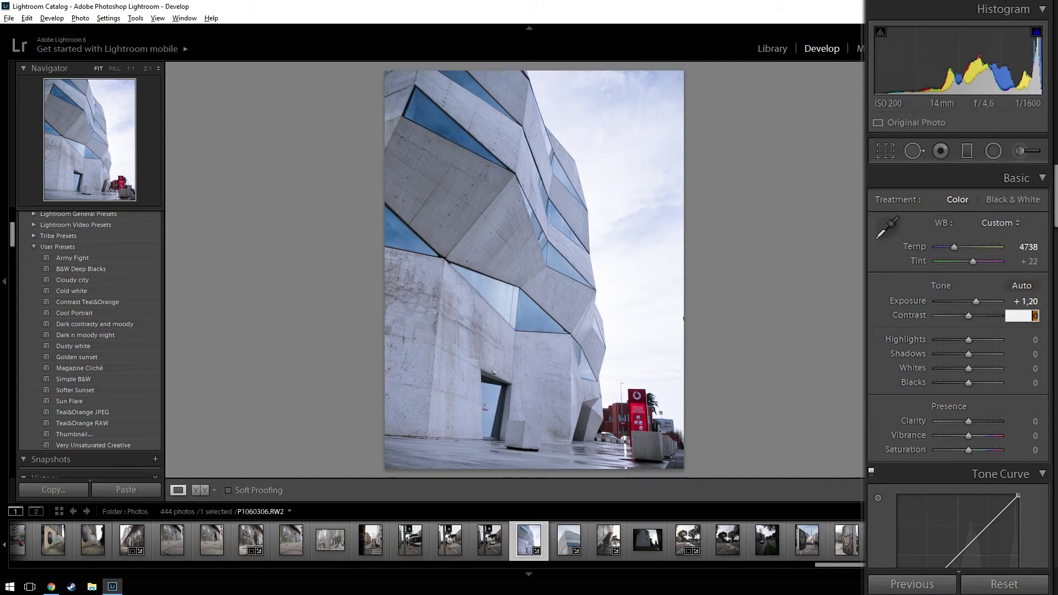
type("30")
key("Return")
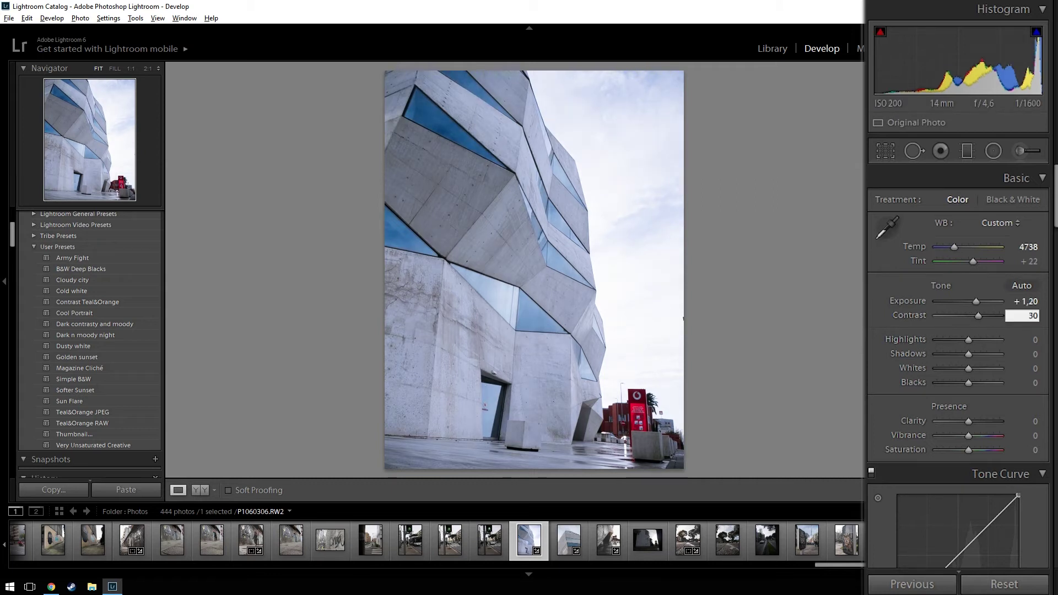
key("BackSpace")
key("BackSpace")
type("0")
key("Return")
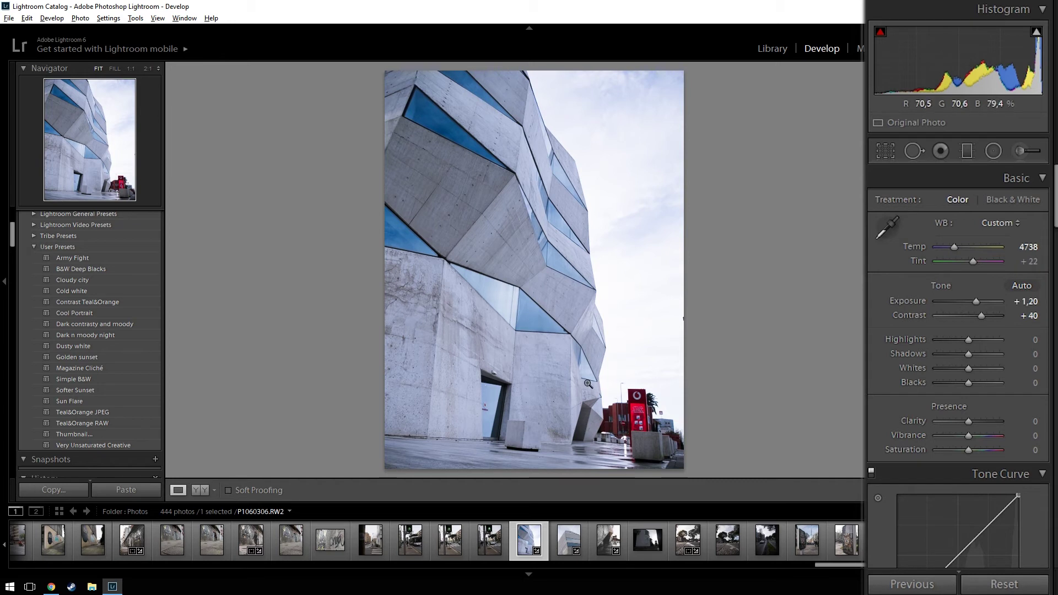
- Drag Highlights down to -100 and set Shadows to +10
left_click_drag(971, 344, 908, 356)
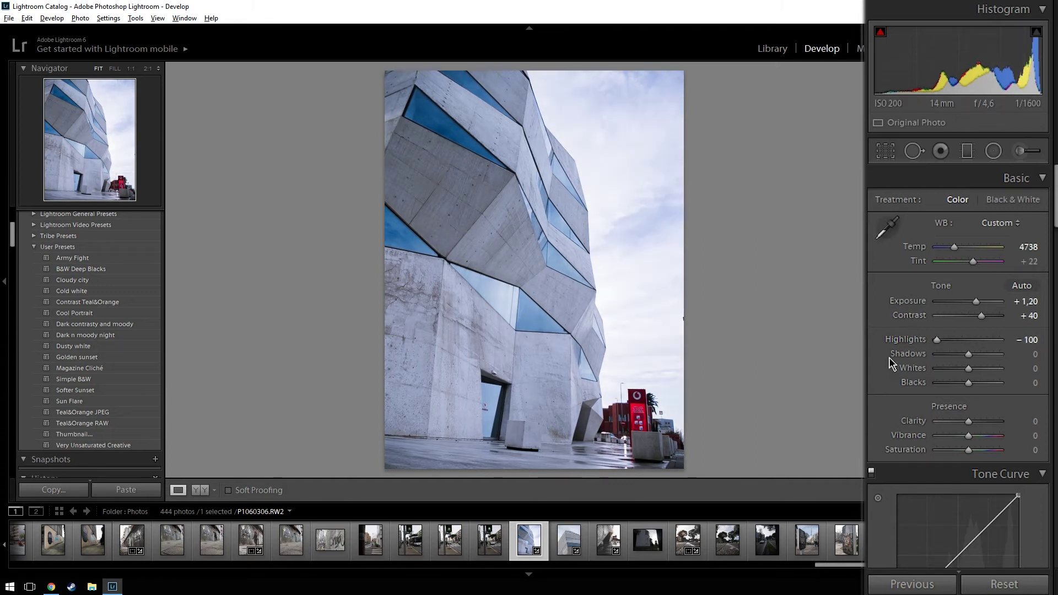
left_click(1028, 354)
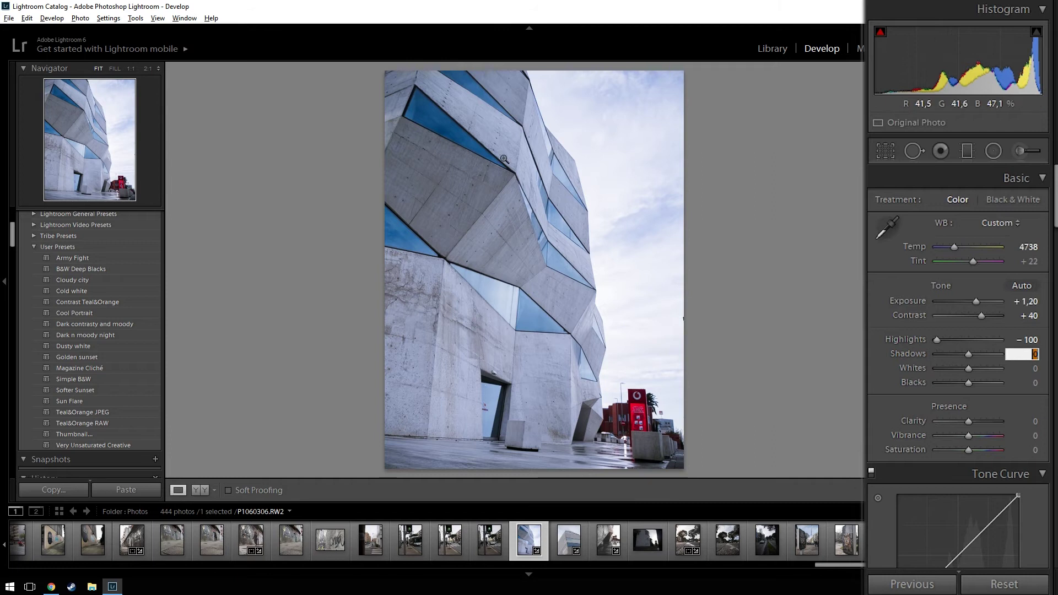
type("5")
key("Return")
left_click(1031, 354)
type("10")
key("Return")
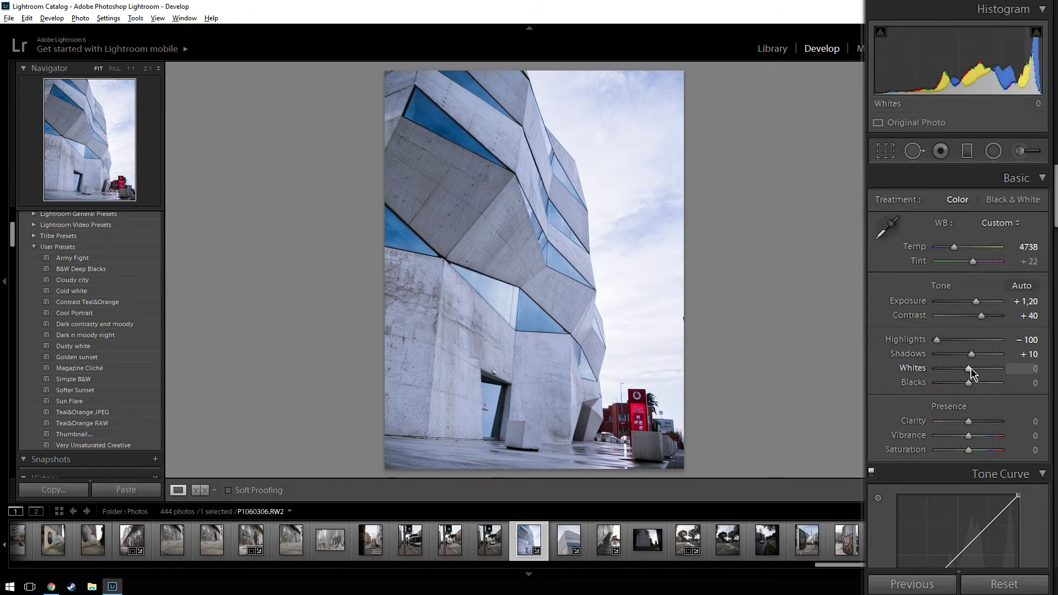
- Raise Whites to +30
left_click_drag(972, 370, 977, 375)
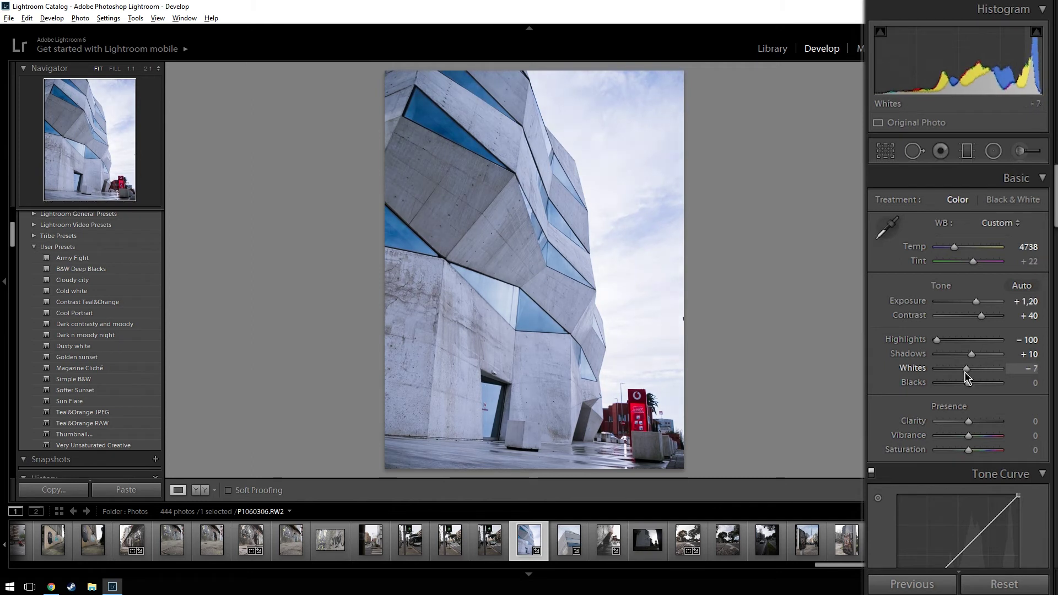
left_click_drag(978, 379, 978, 375)
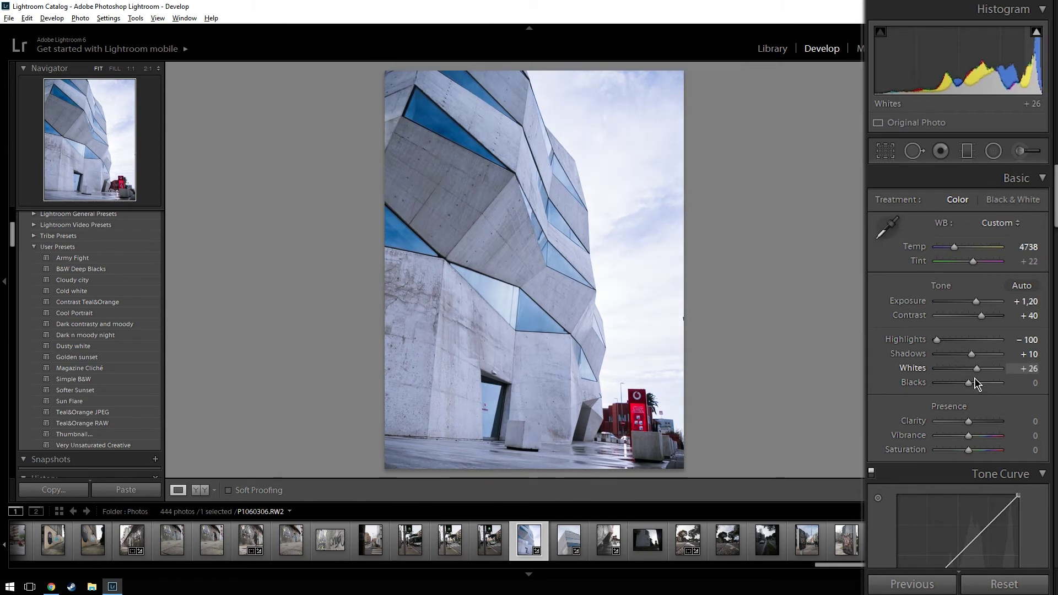
left_click(1026, 368)
type("30")
key("Return")
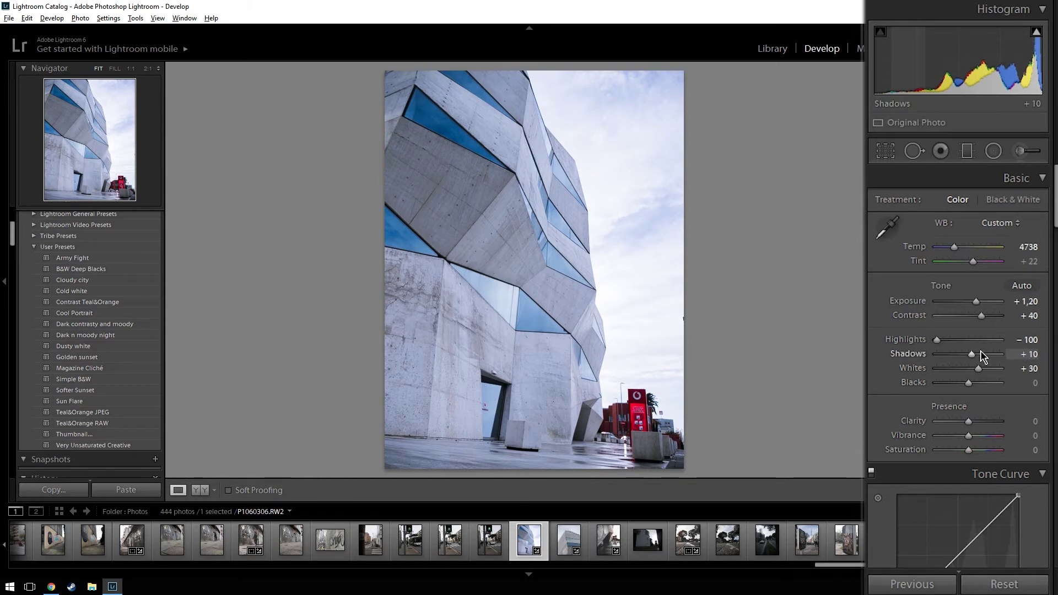
- Set Blacks to +15
left_click(1035, 382)
type("15")
key("Return")
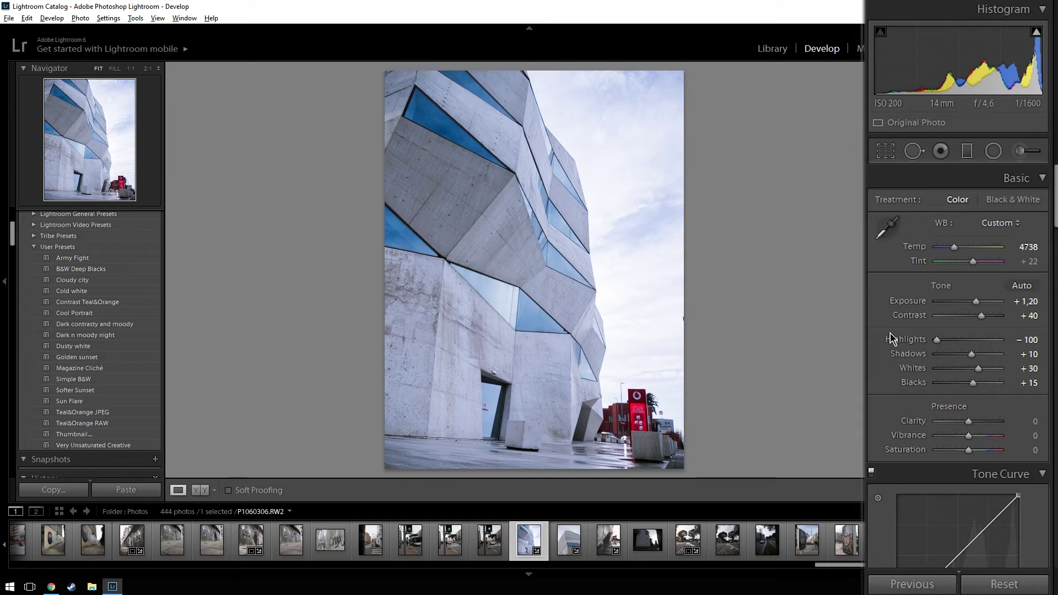
left_click(1035, 422)
- Set Clarity to +20
type("15")
key("BackSpace")
key("BackSpace")
type("0")
key("Return")
- Drag Saturation down to -10
left_click(1032, 450)
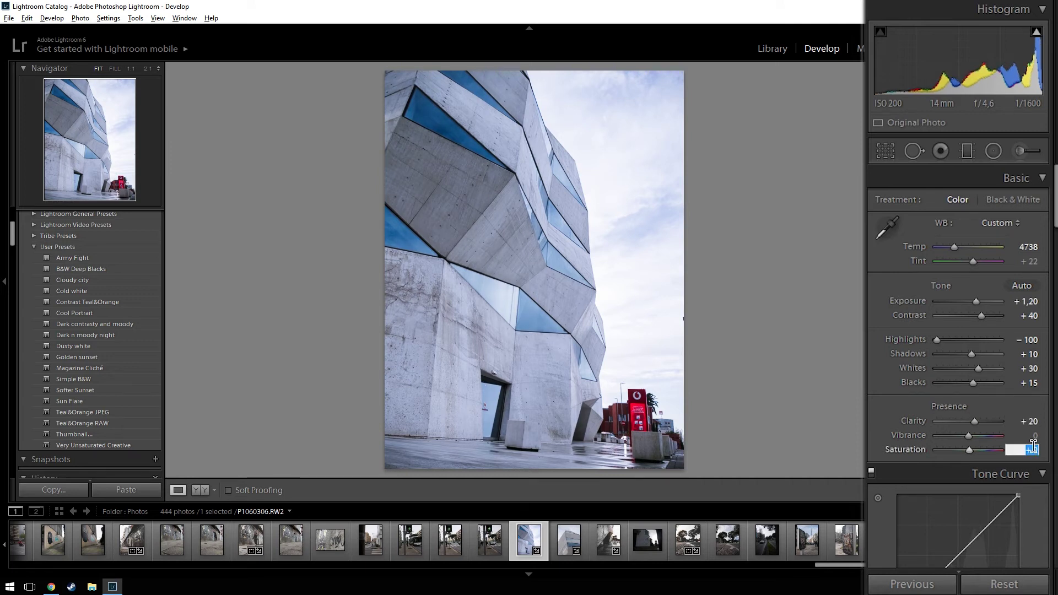
key("Return")
left_click_drag(969, 447, 979, 444)
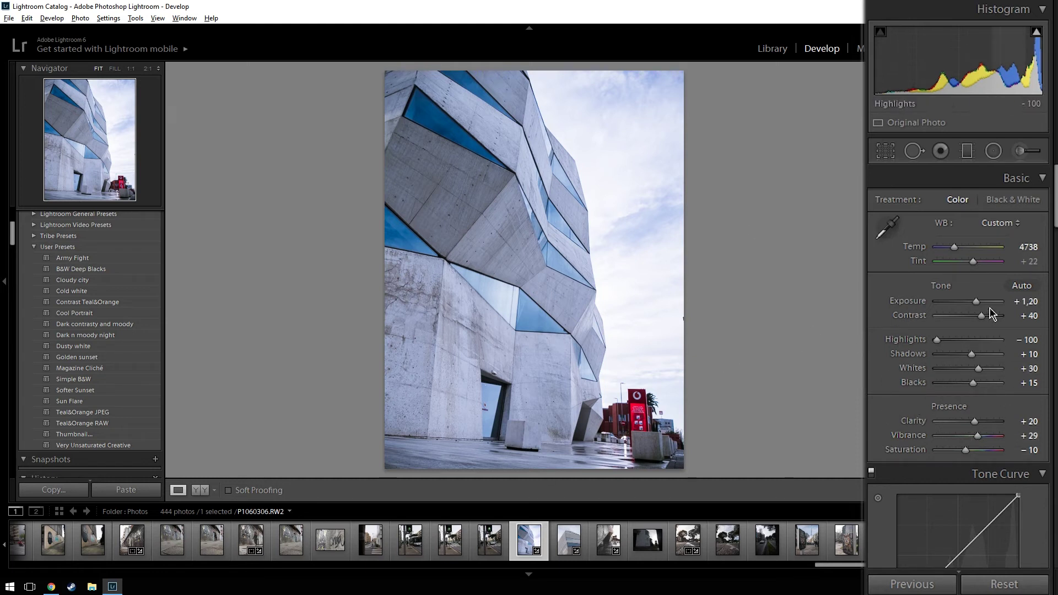
- Add shadow, midtone and highlight points to the RGB curve, pulling the shadow point down
scroll(990, 313, "down", 3)
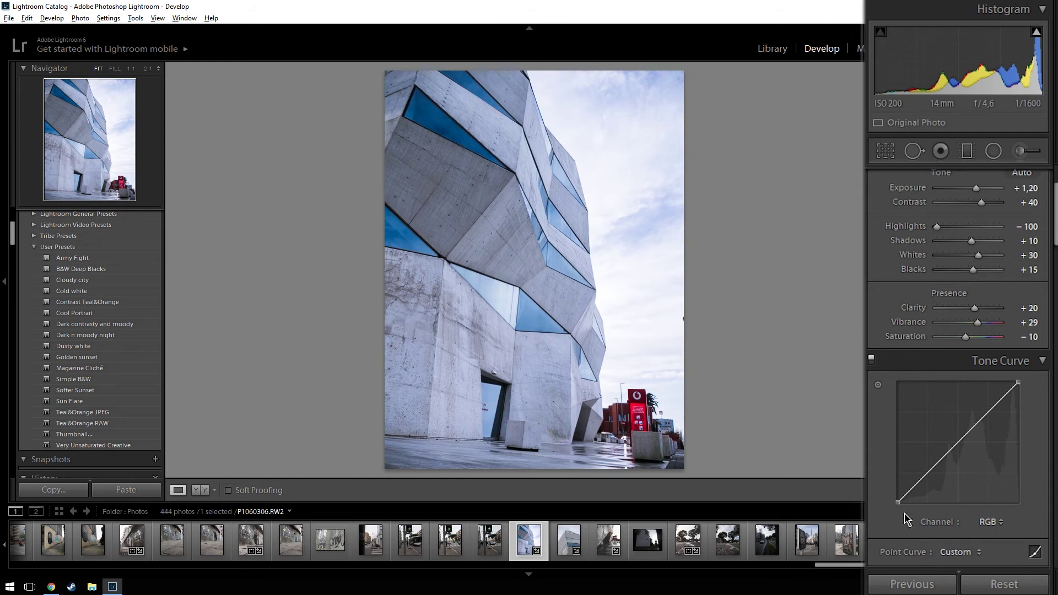
left_click_drag(899, 503, 898, 490)
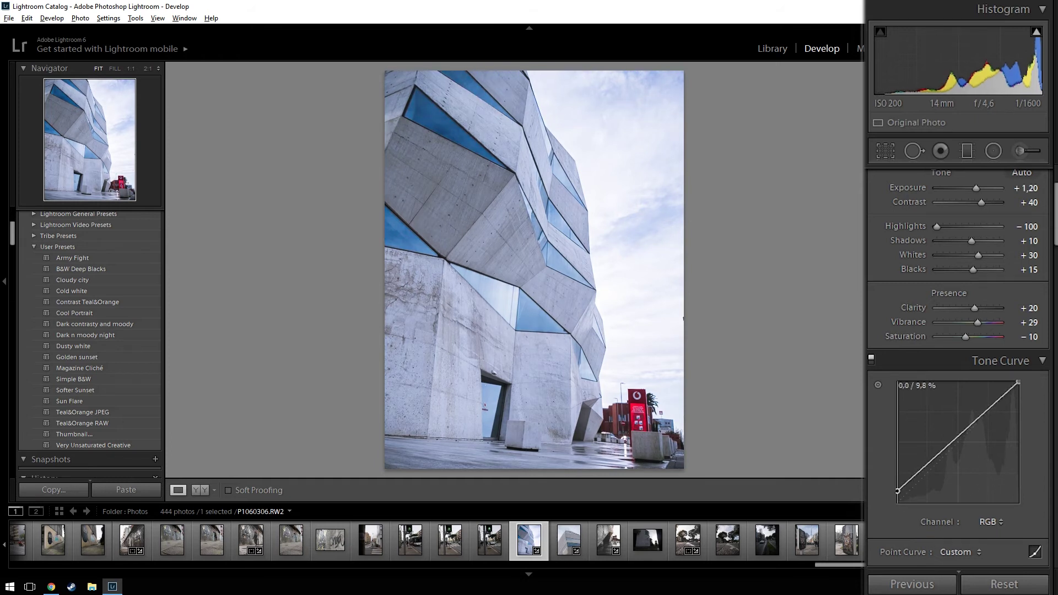
left_click_drag(898, 490, 898, 502)
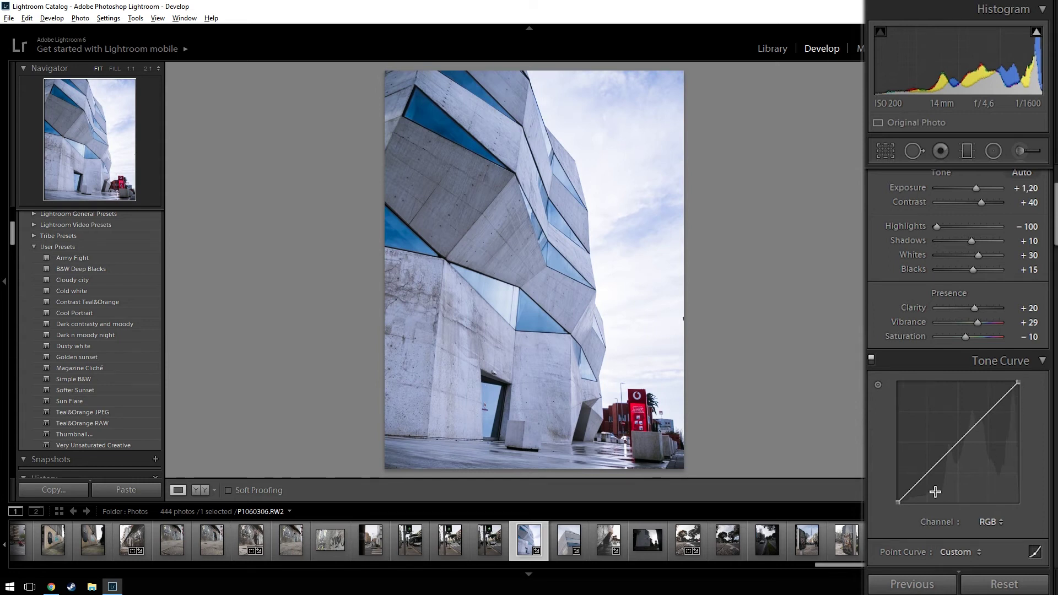
left_click_drag(938, 462, 938, 469)
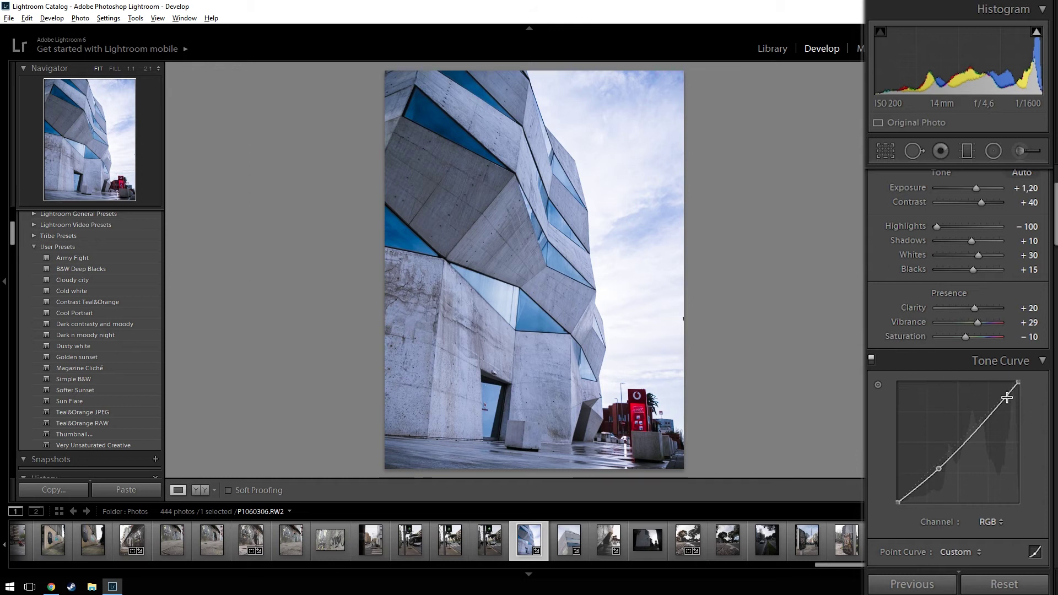
left_click_drag(1006, 397, 1006, 399)
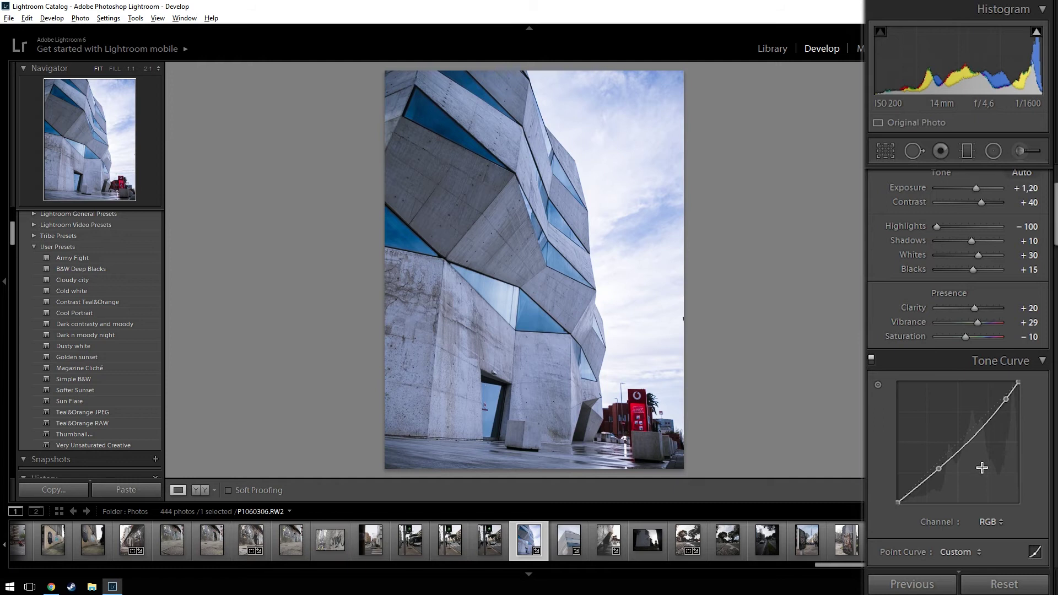
left_click_drag(973, 438, 975, 439)
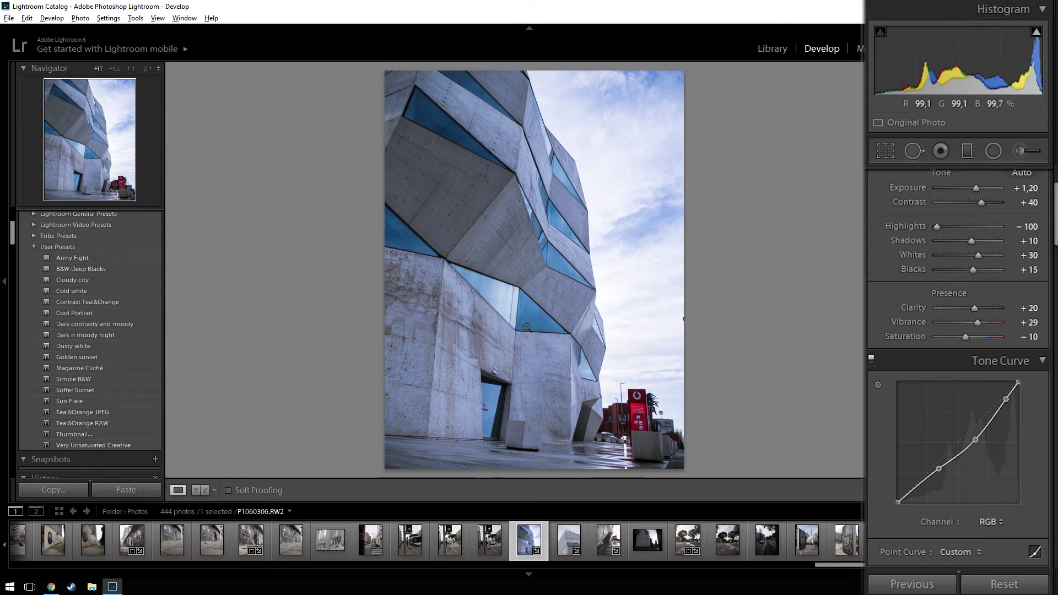
left_click_drag(977, 441, 974, 439)
left_click_drag(939, 469, 941, 470)
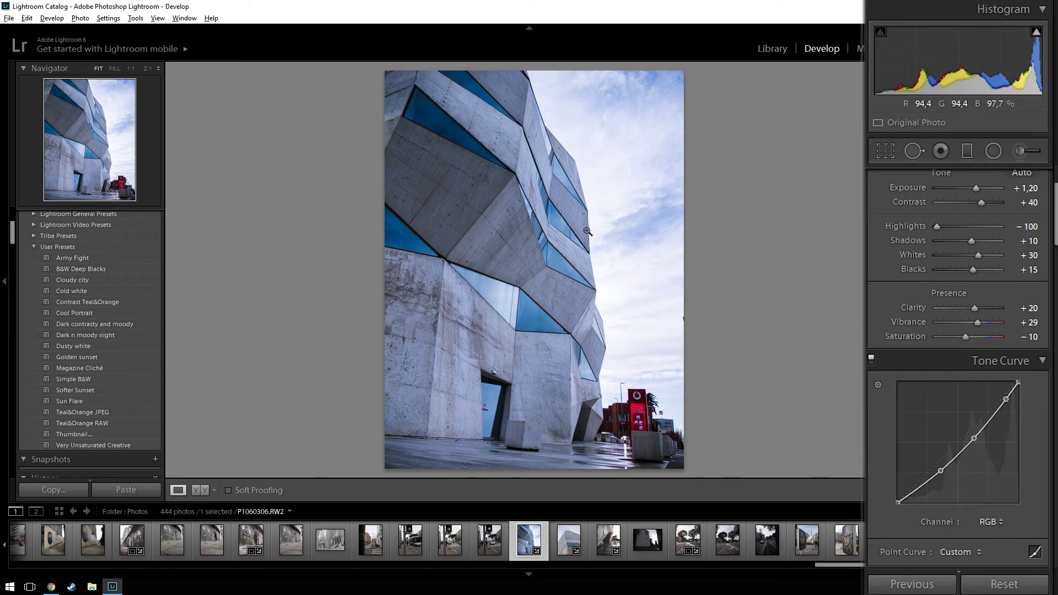
- Nudge the blue curve's shadow point and lower its upper point, then return to RGB
left_click(992, 524)
left_click(962, 591)
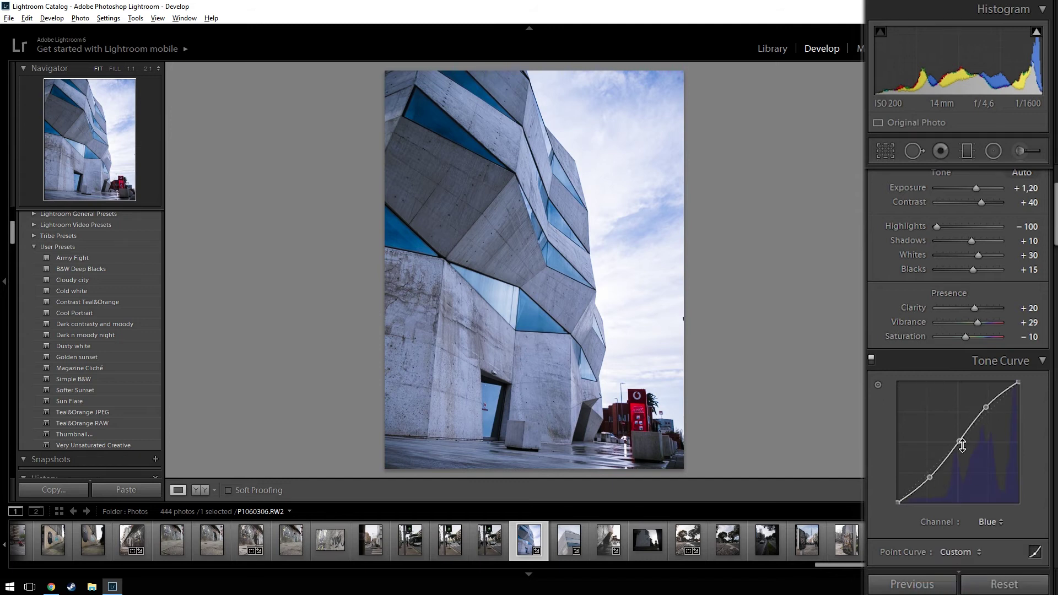
mouse_move(930, 478)
left_click_drag(929, 476, 931, 477)
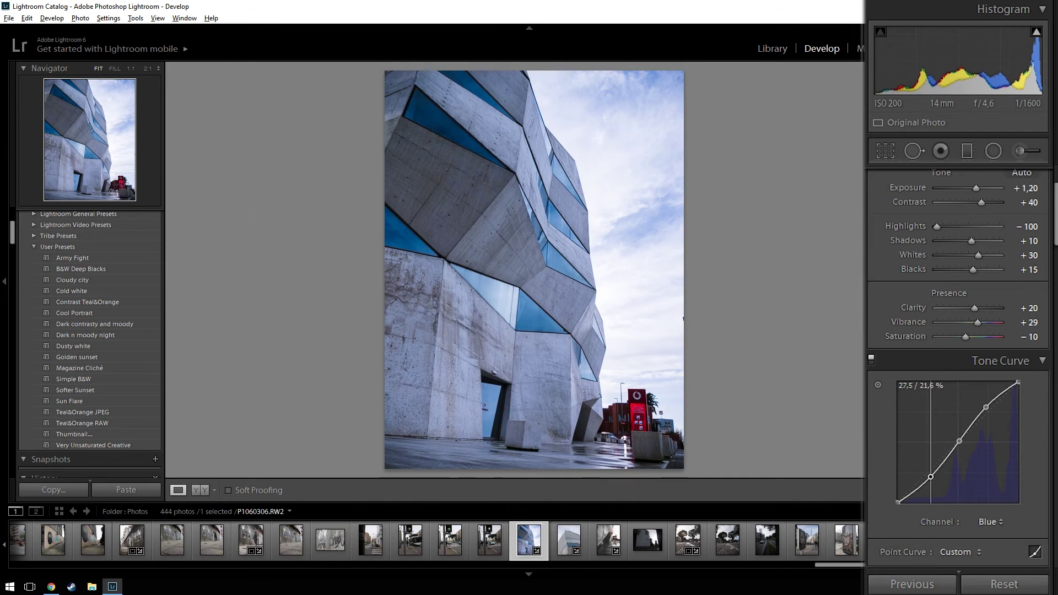
left_click_drag(987, 408, 985, 412)
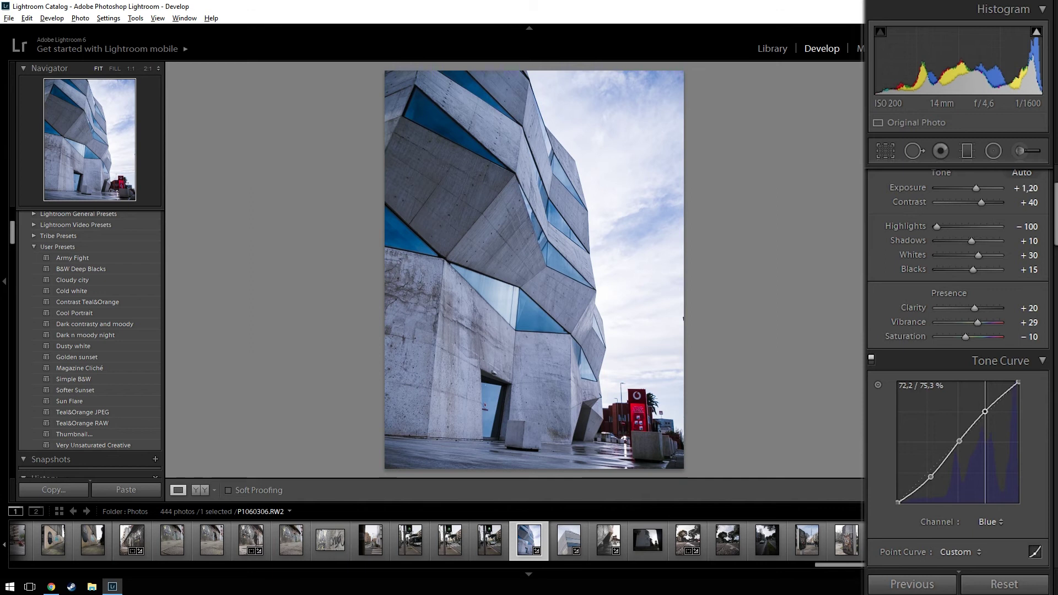
left_click_drag(986, 412, 985, 414)
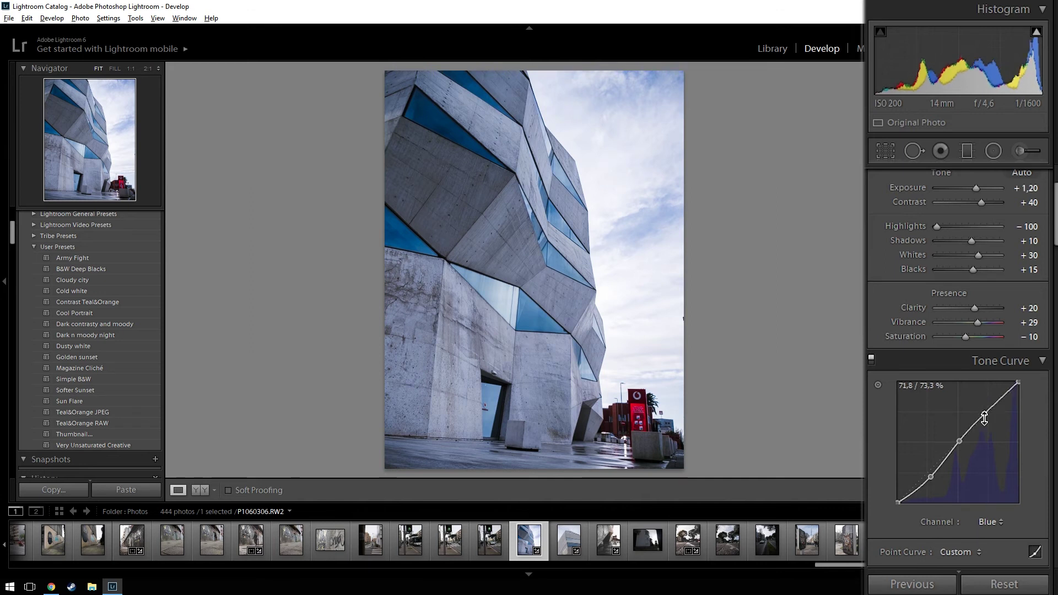
left_click(991, 522)
left_click(961, 544)
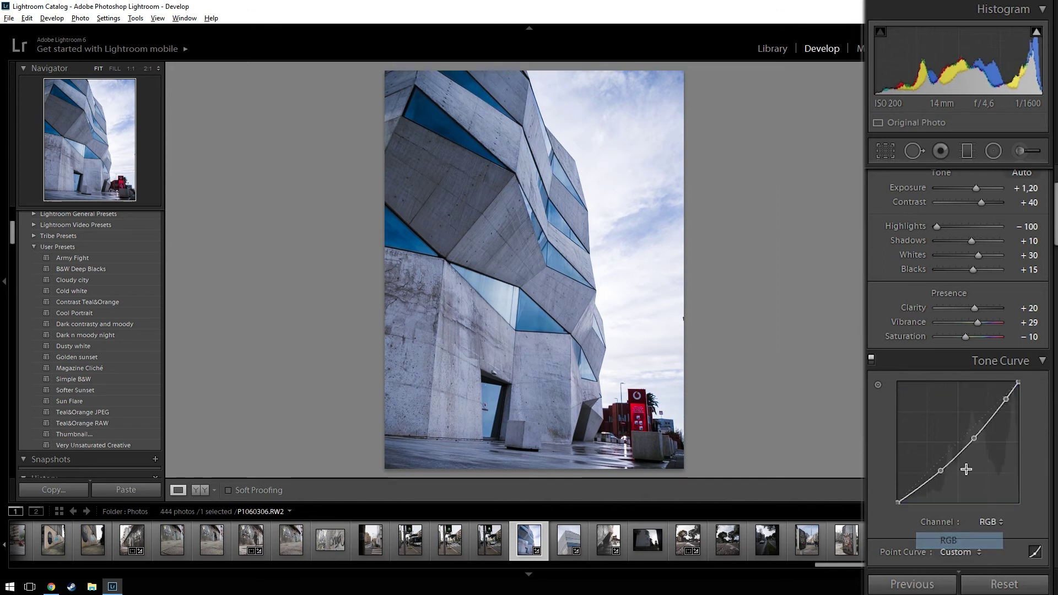
scroll(879, 391, "down", 5)
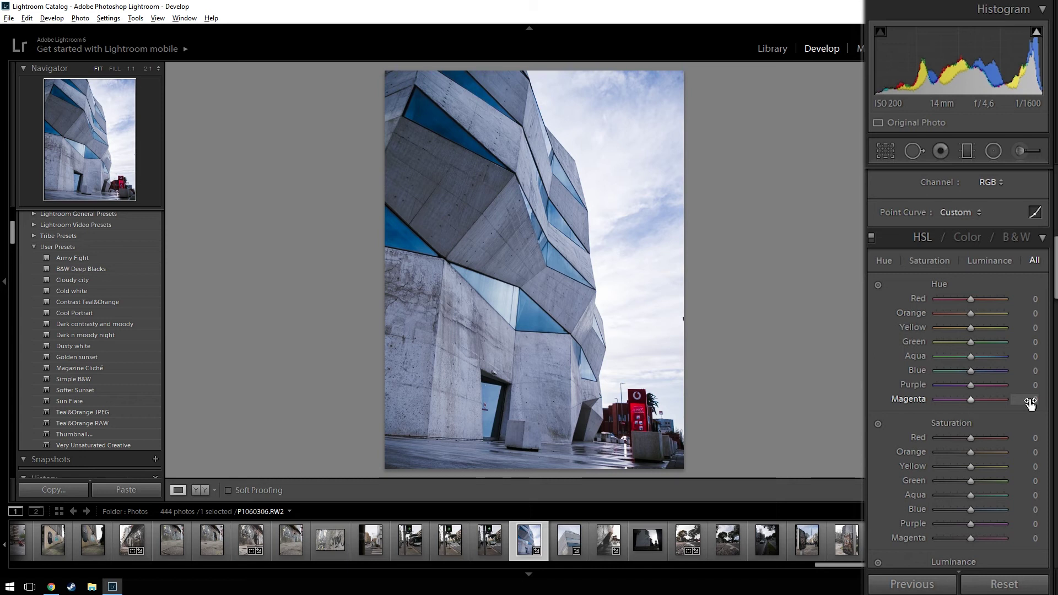
- Cut HSL saturation to Red -50, Orange -65, Yellow -64, through Purple and Magenta -100
type("-50")
key("Tab")
type("-65")
key("Tab")
type("-64")
key("Tab")
key("Tab")
mouse_move(1032, 480)
left_mouse_down()
mouse_move(1017, 481)
mouse_move(1028, 513)
mouse_move(931, 525)
left_mouse_up()
left_click_drag(971, 538, 912, 554)
- Raise Yellow luminance to +40 and Green luminance to +10
scroll(918, 546, "down", 3)
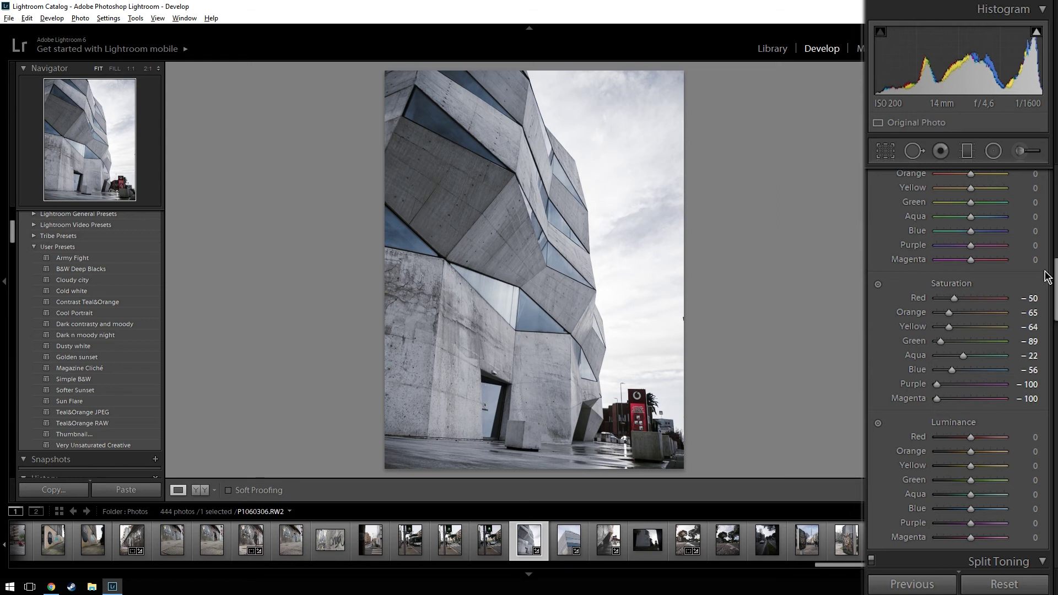
scroll(1042, 309, "down", 2)
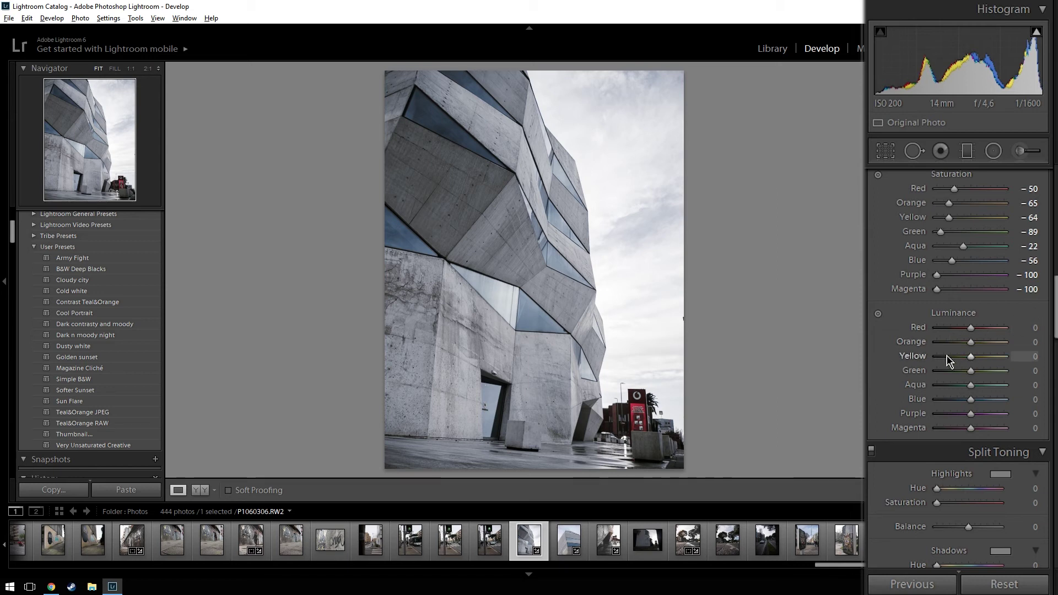
left_click_drag(971, 359, 996, 363)
left_click(1020, 356)
type("40")
key("Return")
key("Tab")
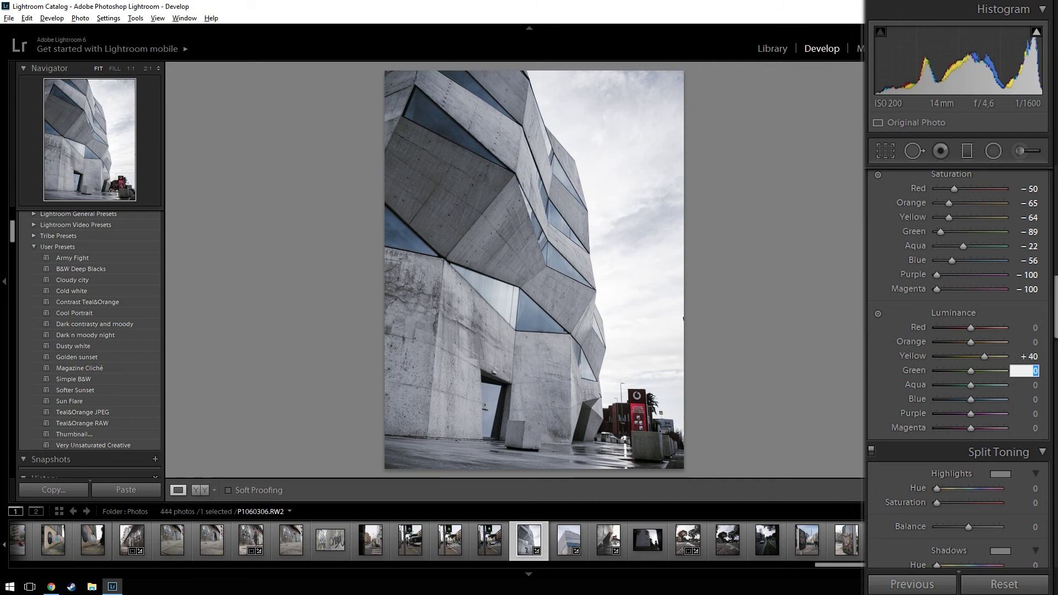
type("10")
key("Return")
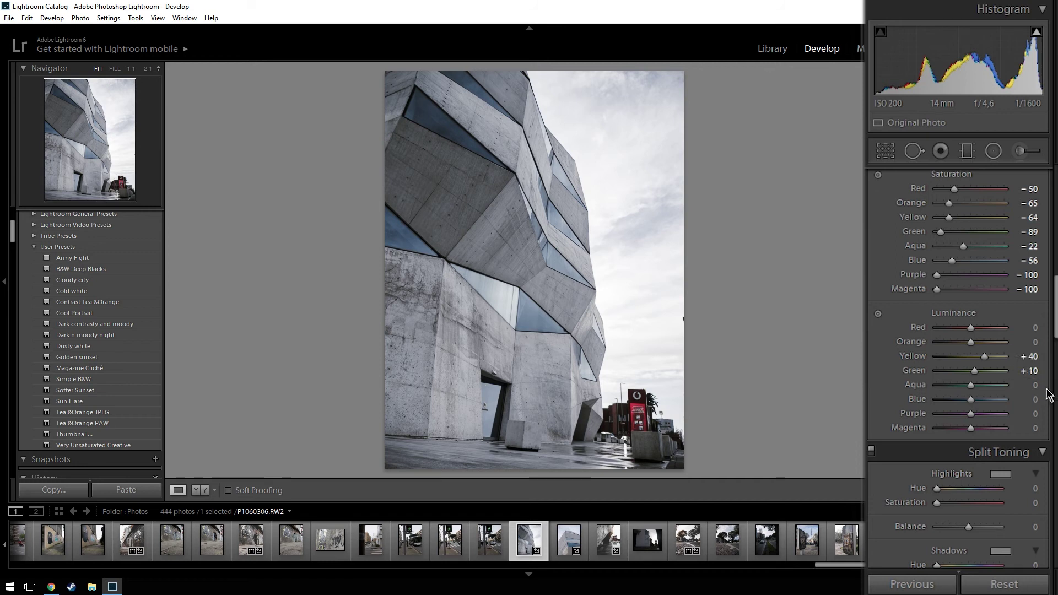
- Set Aqua luminance to -50, Blue to +31 and Purple to -18
left_click(1038, 387)
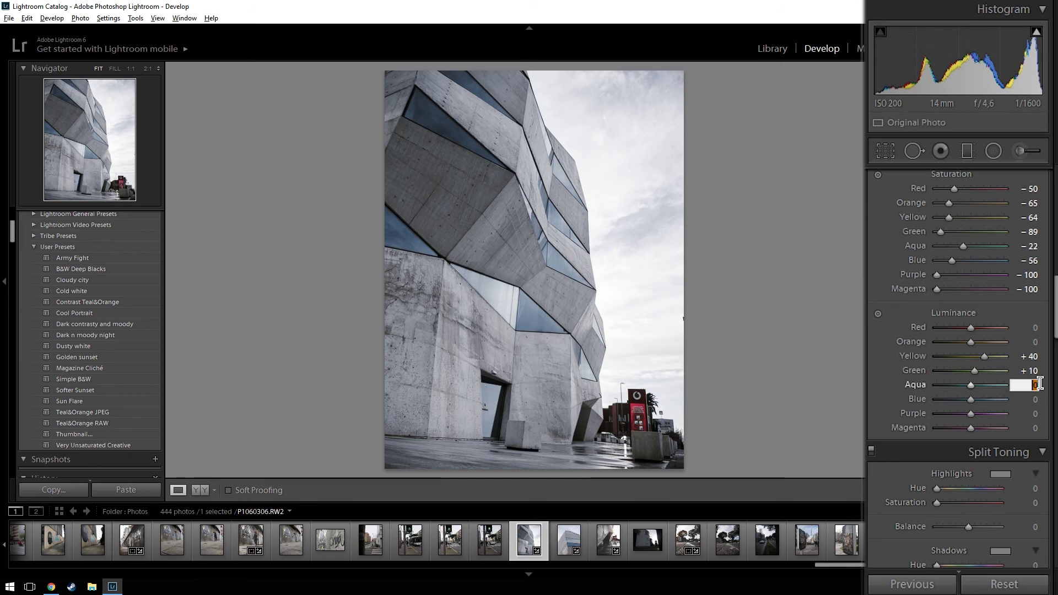
type("50")
key("Return")
left_click(1034, 401)
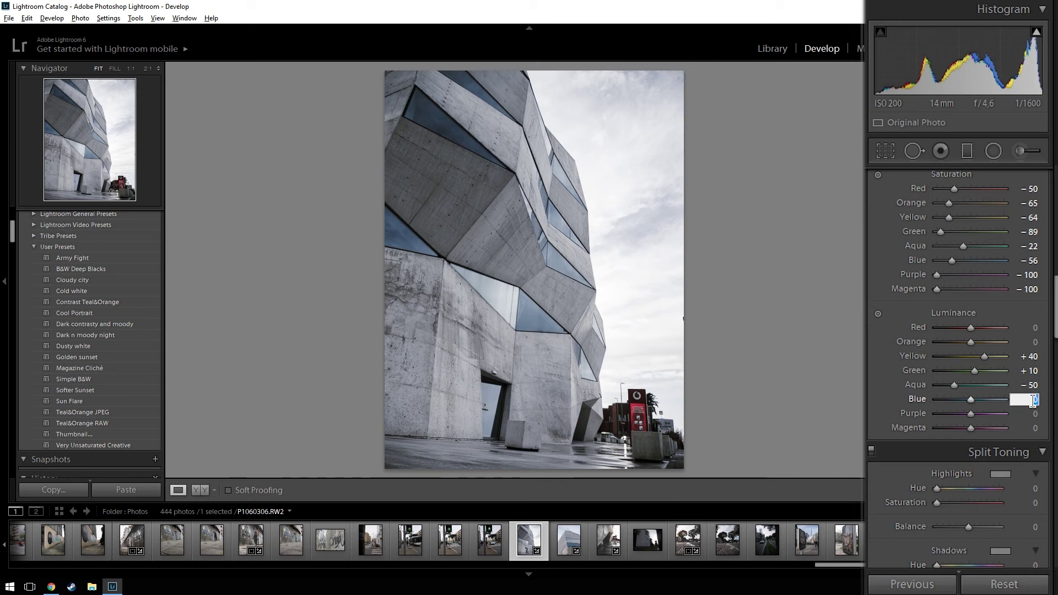
type("1")
key("Return")
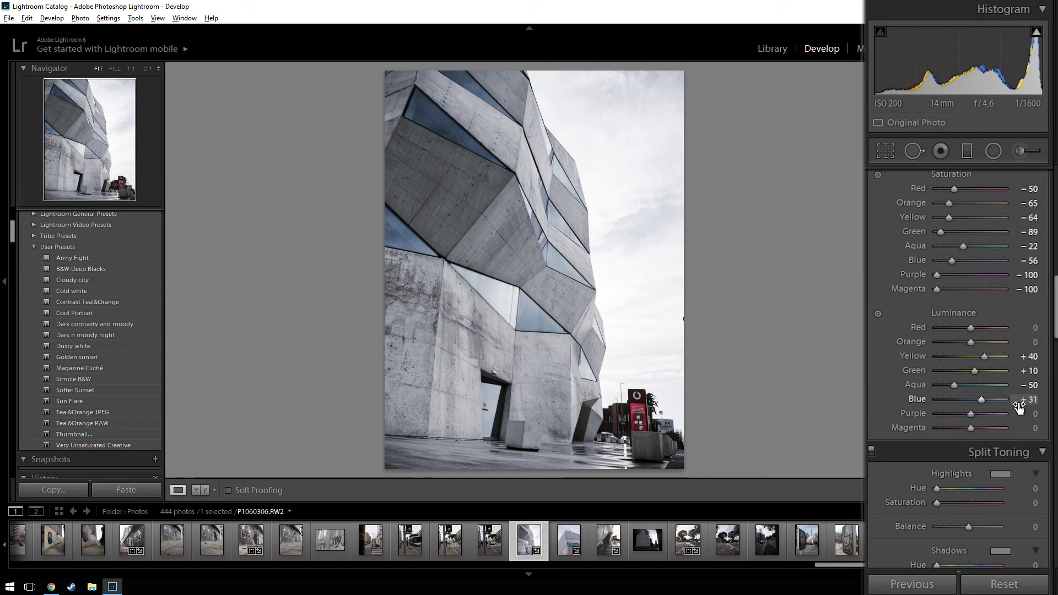
left_click(1034, 414)
type("15")
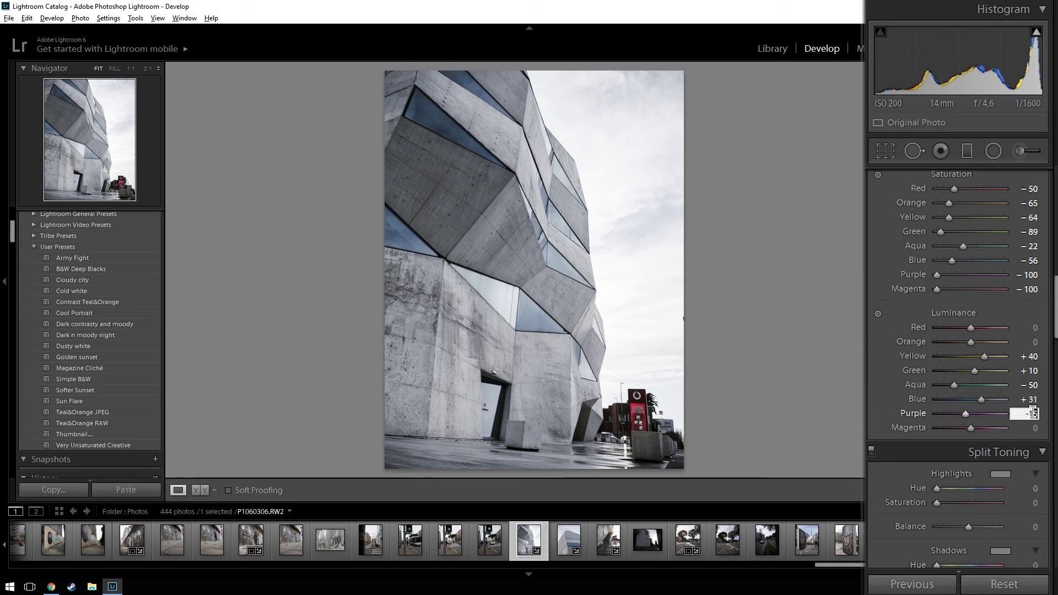
key("BackSpace")
type("8")
key("Return")
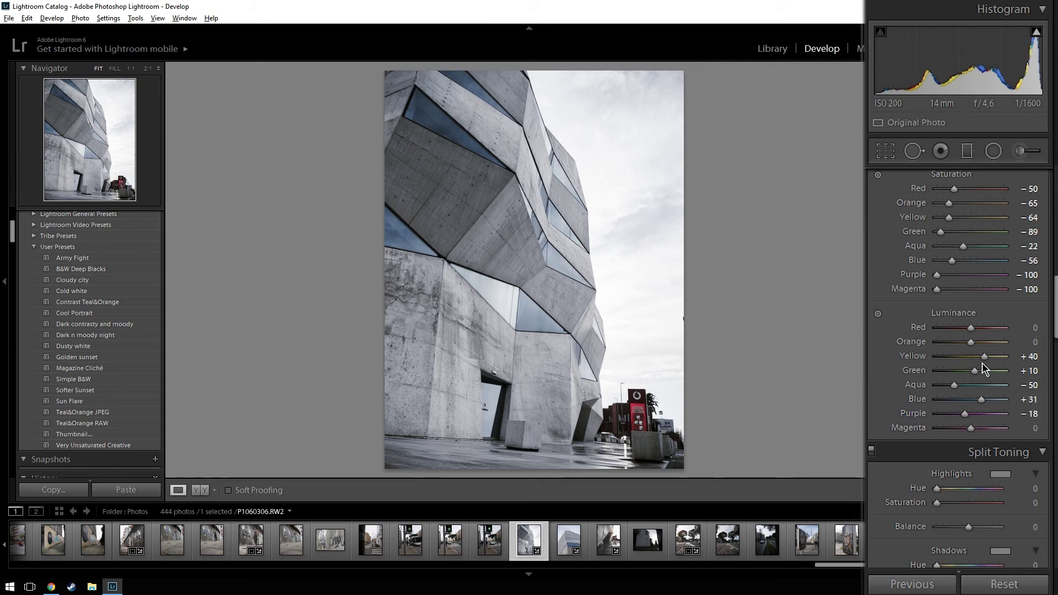
scroll(982, 362, "down", 3)
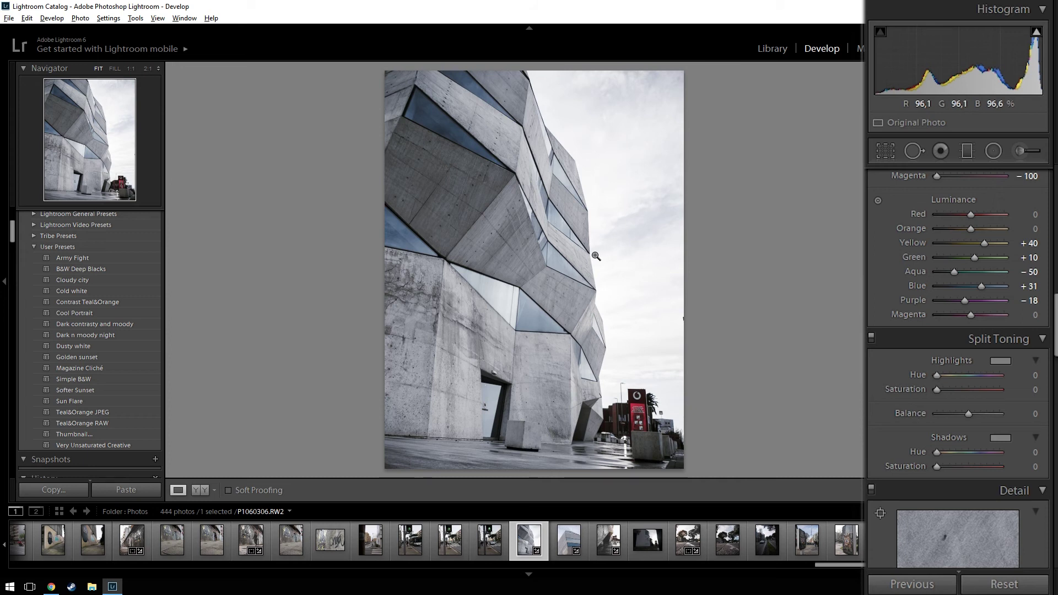
- Set the Split Toning highlight hue to 223 and its saturation to 14
left_click(1035, 375)
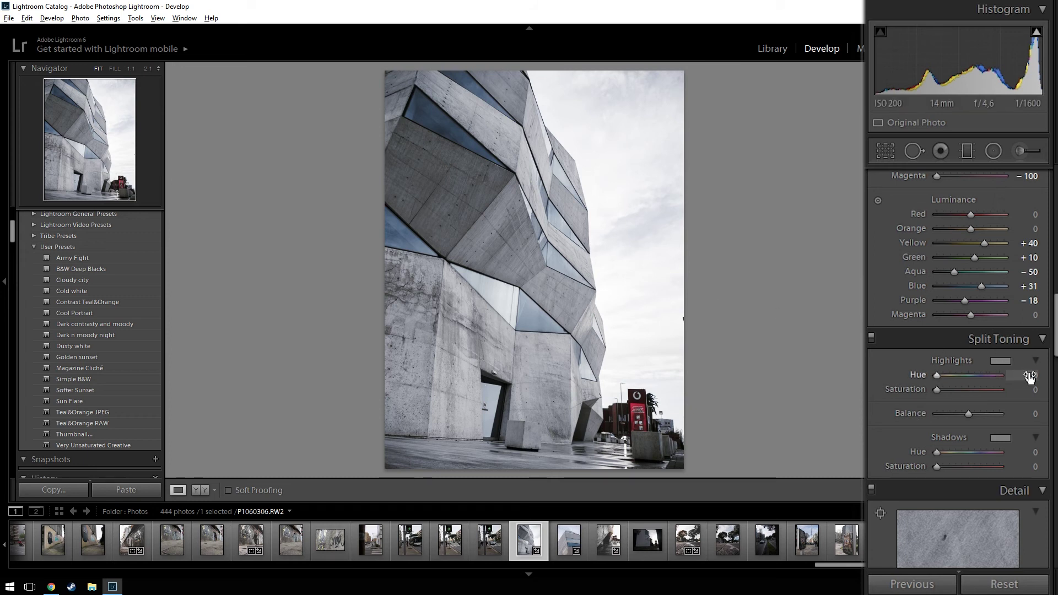
type("223")
key("Return")
left_click(1035, 389)
type("0")
key("Return")
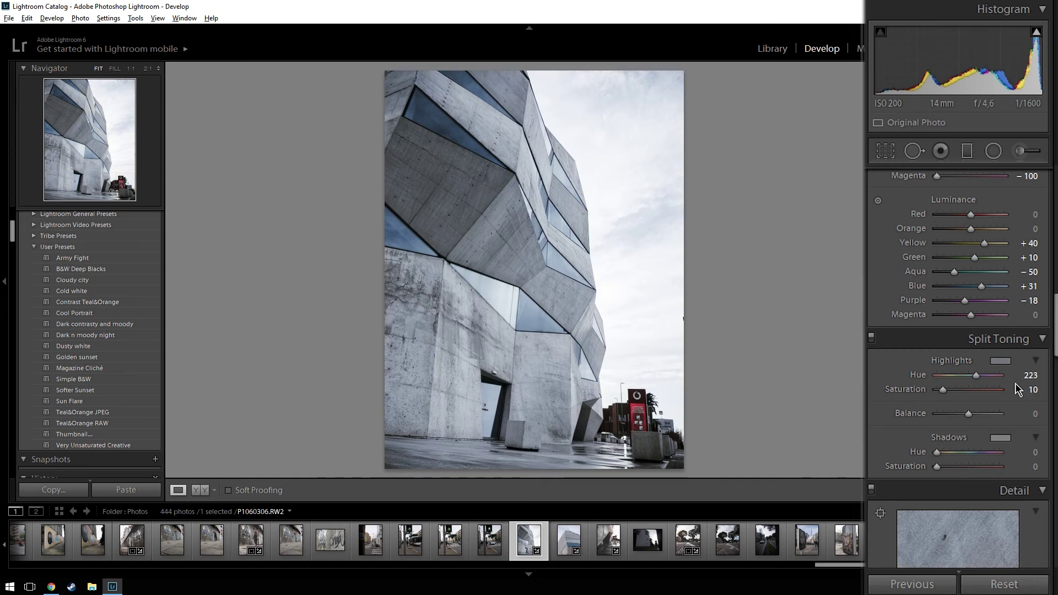
left_click(1035, 389)
type("15")
key("Return")
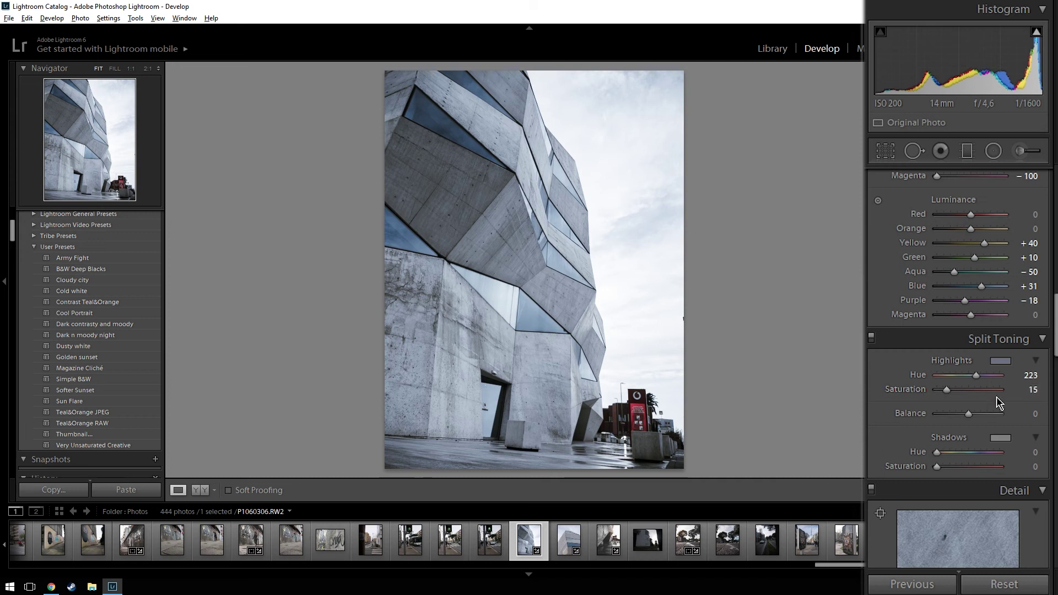
left_click_drag(945, 390, 944, 390)
scroll(882, 364, "down", 2)
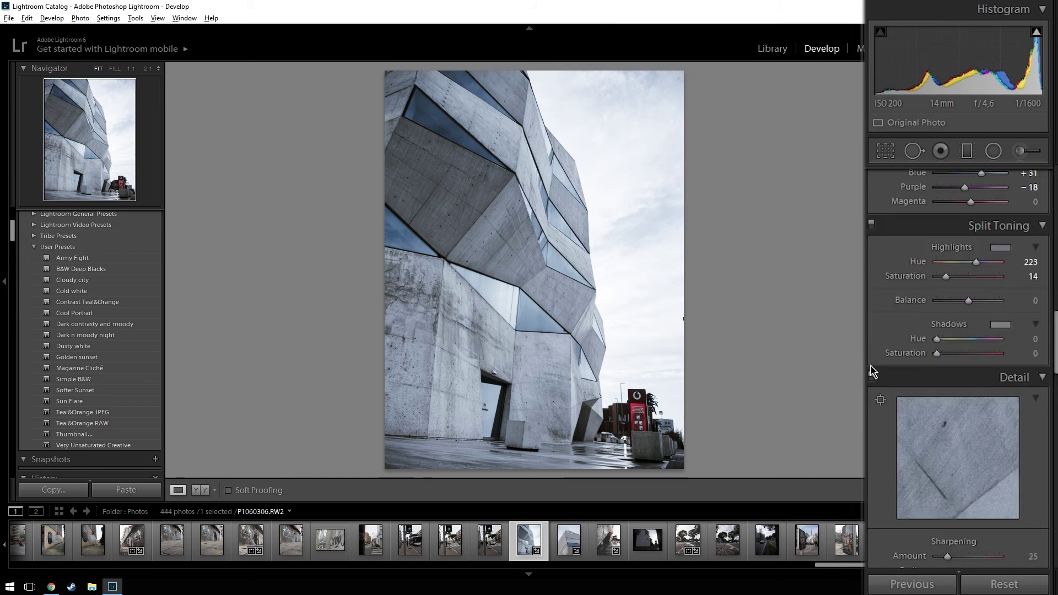
- Set the Detail panel sharpening Amount to 50
scroll(871, 364, "down", 4)
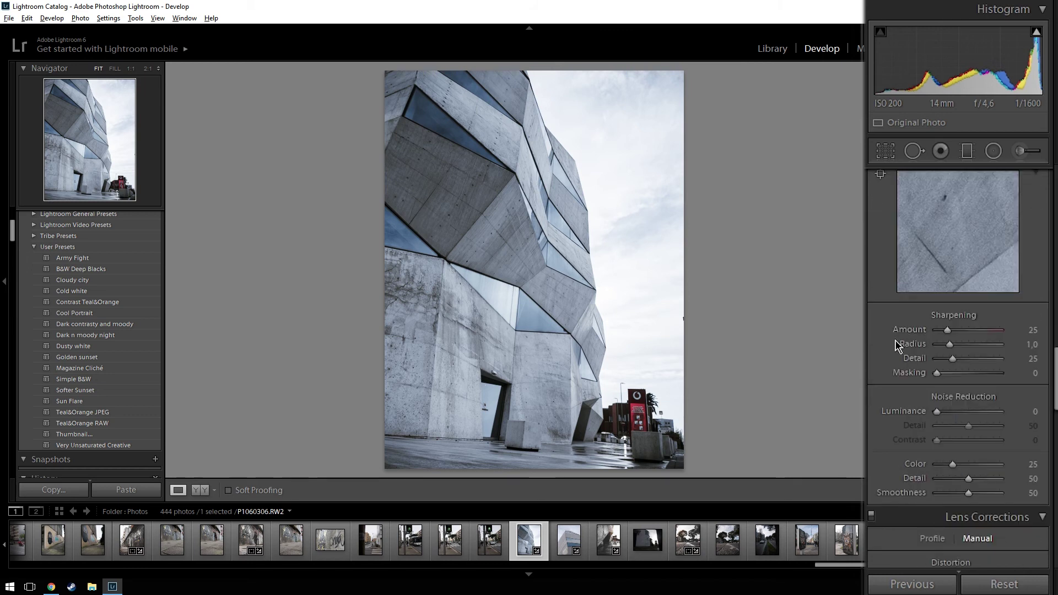
left_click(1033, 330)
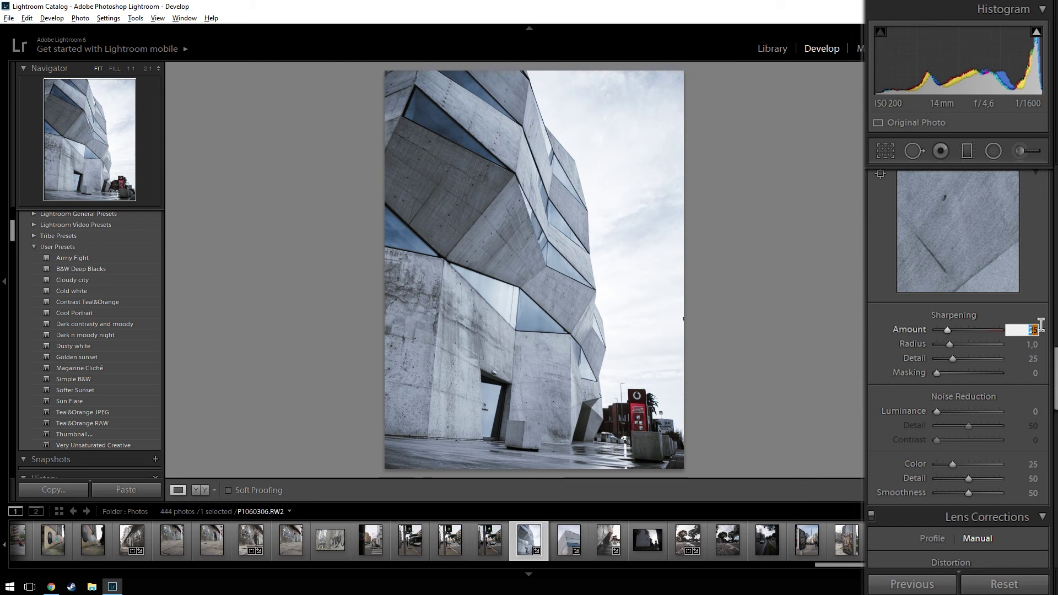
type("50")
key("Return")
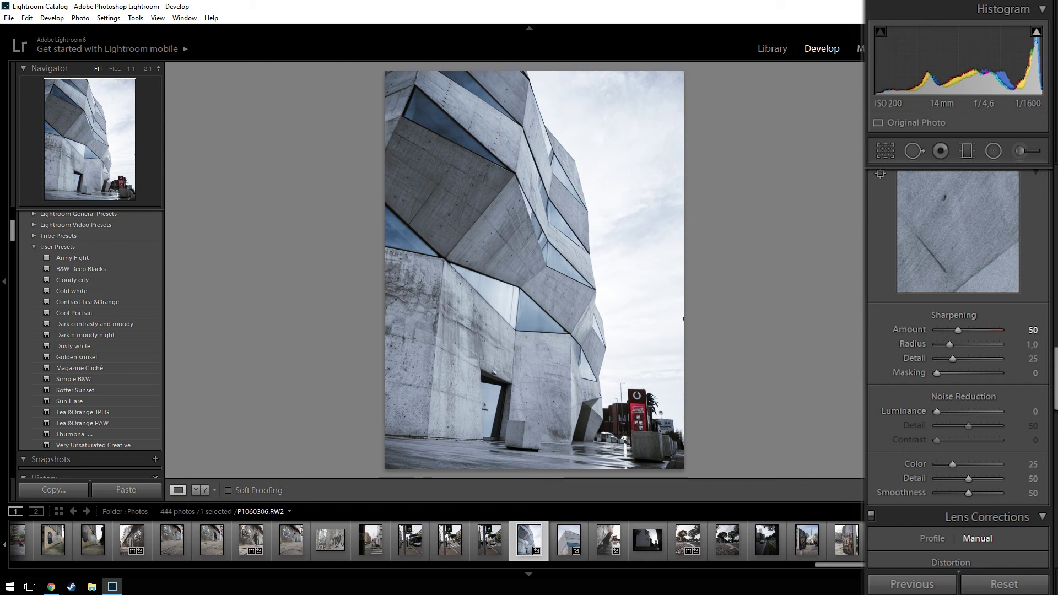
- Set luminance noise reduction to 32, judging the concrete wall at 1:1 zoom
left_click(1034, 413)
type("25")
key("Return")
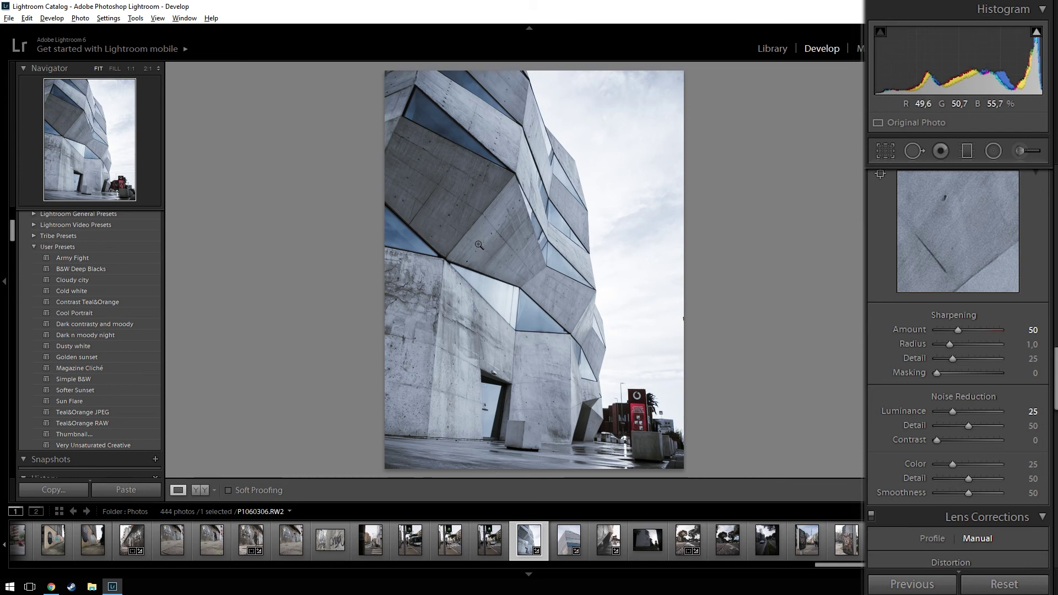
left_click(522, 243)
double_click(953, 412)
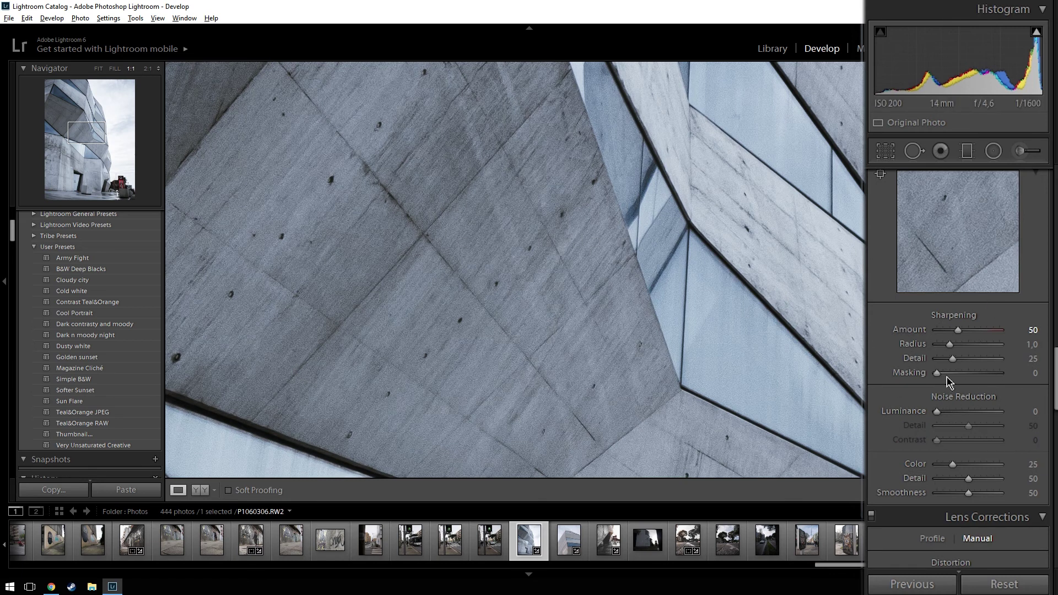
left_click_drag(950, 413, 957, 413)
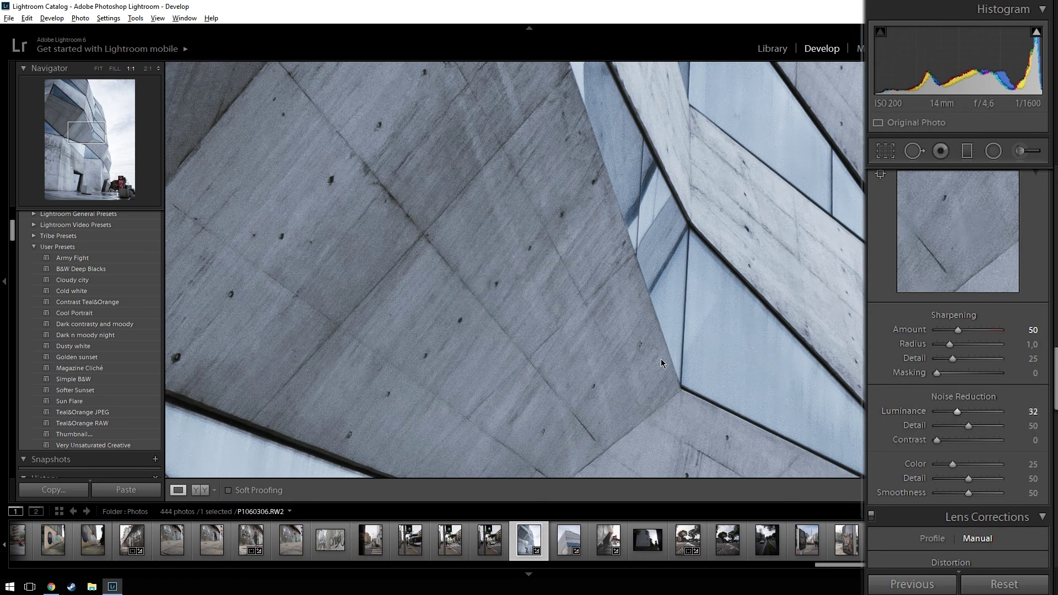
left_click(533, 266)
scroll(969, 385, "down", 10)
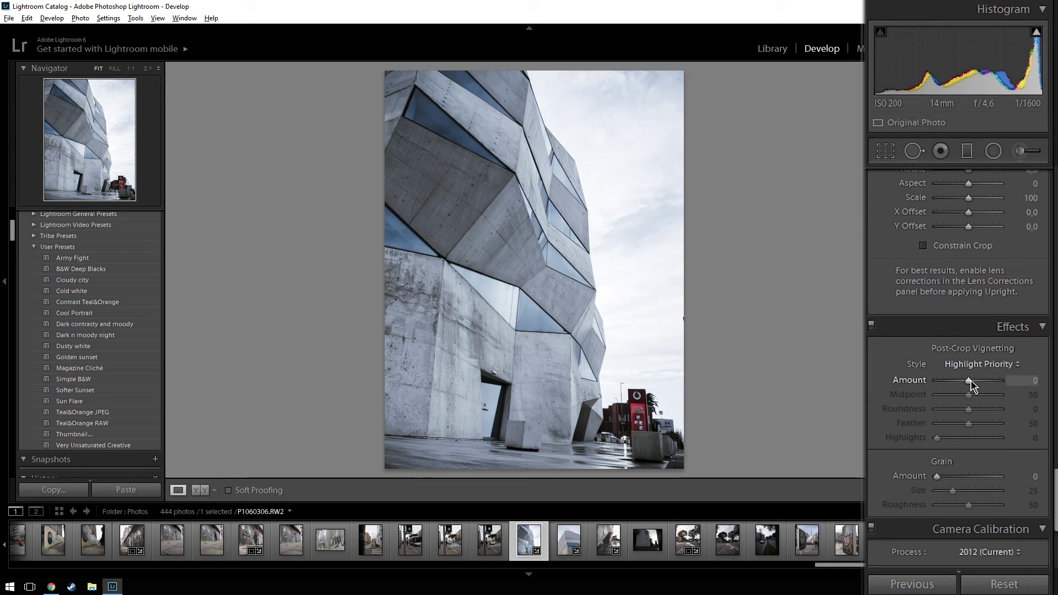
- Set Post-Crop Vignetting Amount to +10 and toggle Effects off and on to compare
left_click(1030, 381)
type("10")
key("Return")
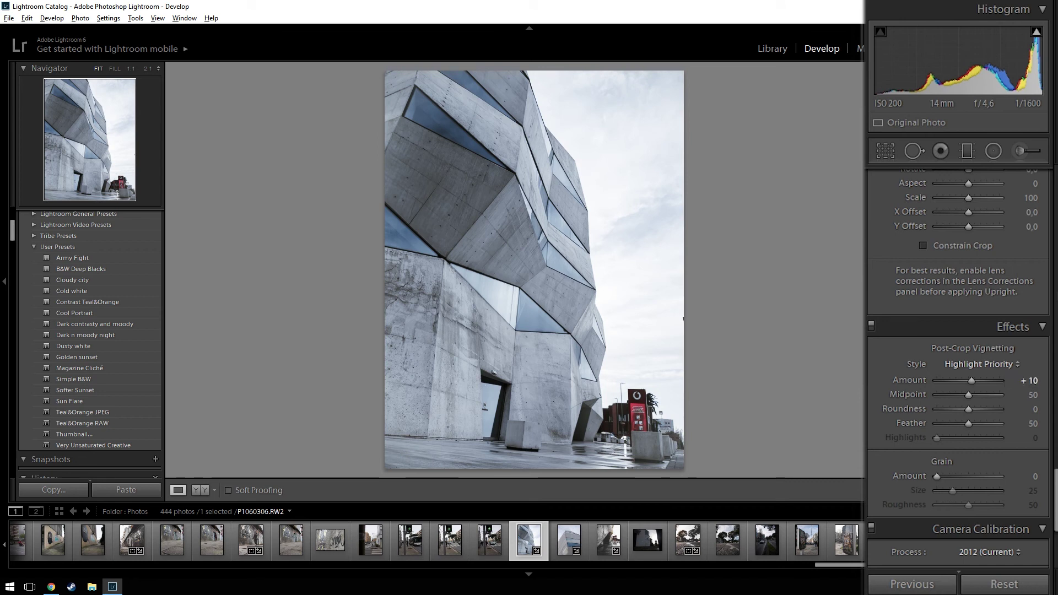
left_click(872, 326)
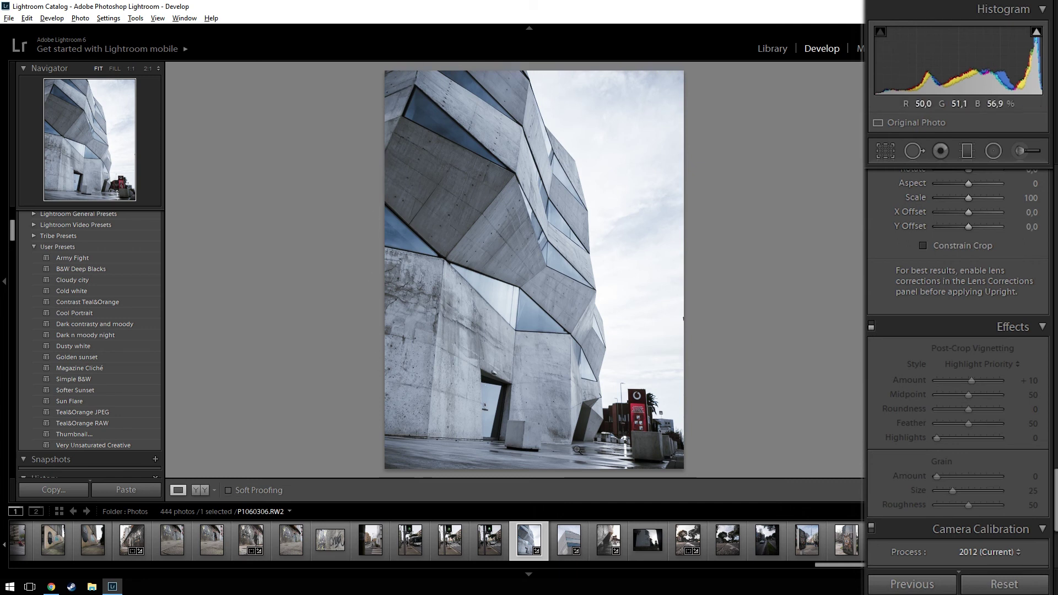
left_click(871, 325)
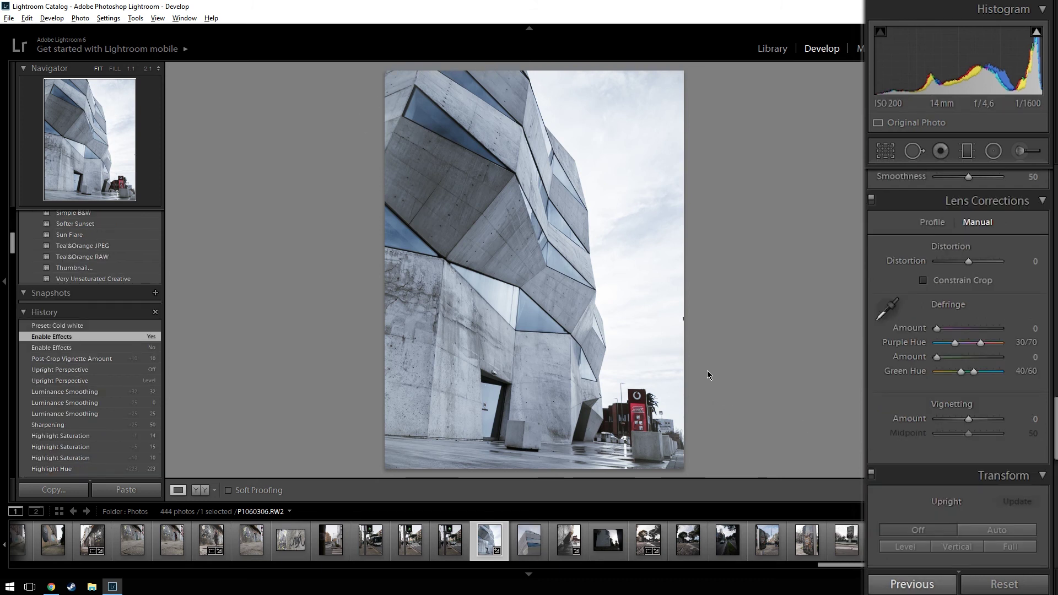
- Crop to the 4 x 5 / 8 x 10 aspect, framing the wet street at the bottom
left_click(886, 151)
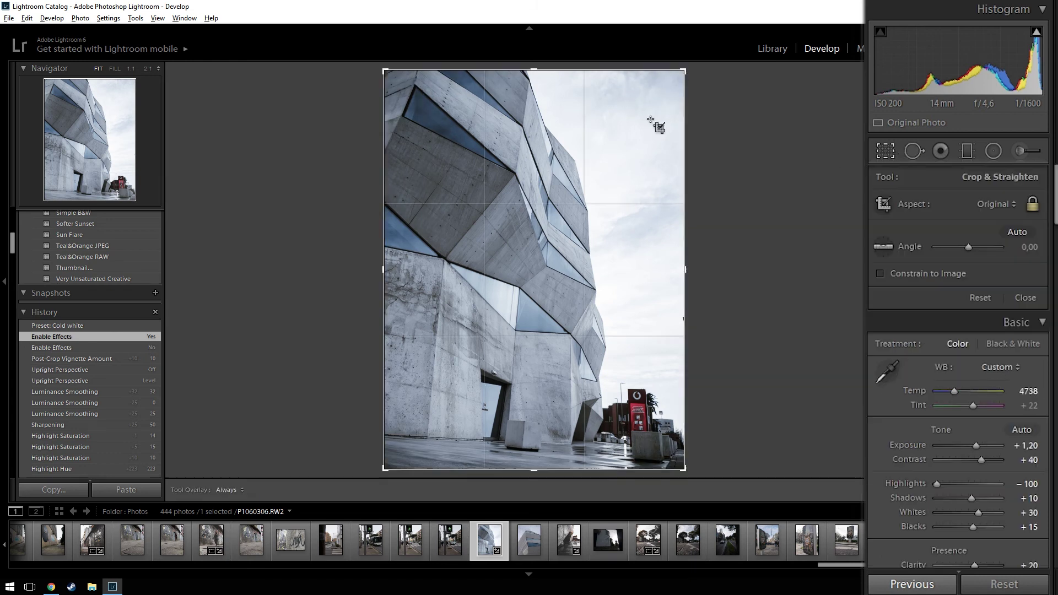
left_click(1000, 207)
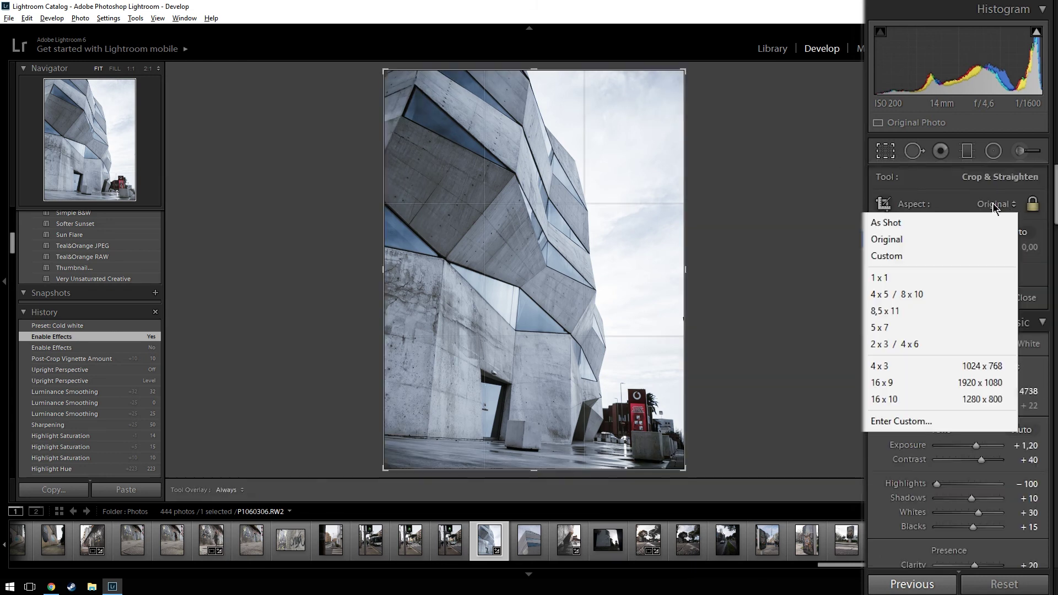
left_click(882, 303)
mouse_move(596, 410)
left_mouse_down()
mouse_move(589, 391)
mouse_move(584, 419)
left_mouse_up()
mouse_move(573, 353)
left_mouse_down()
mouse_move(565, 328)
mouse_move(567, 338)
left_mouse_up()
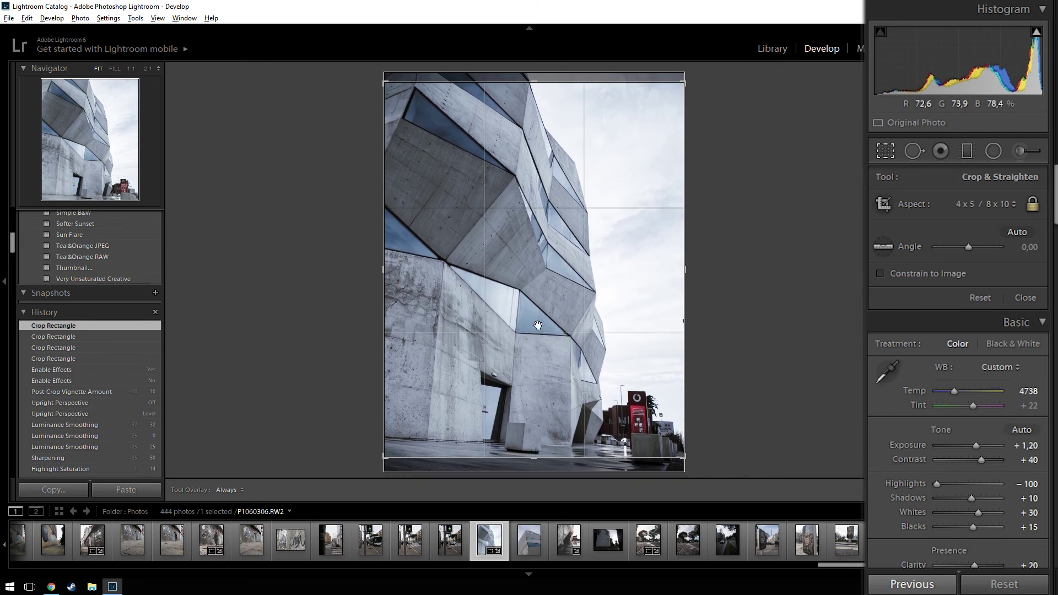
key("Return")
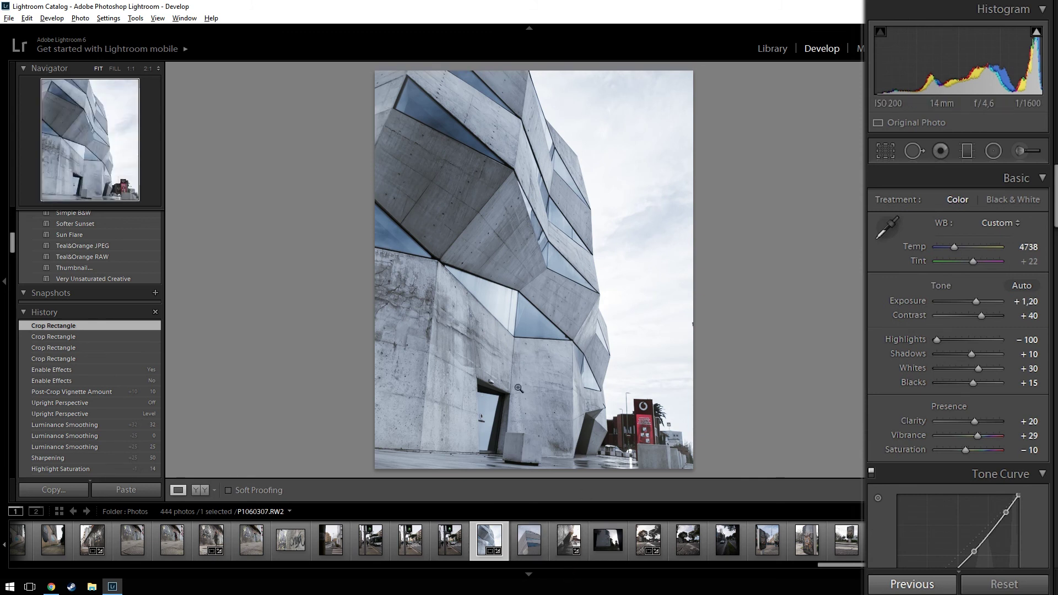
- Paste the previous photo's settings onto P1060307 and lower its exposure to +0.71
left_click(518, 539)
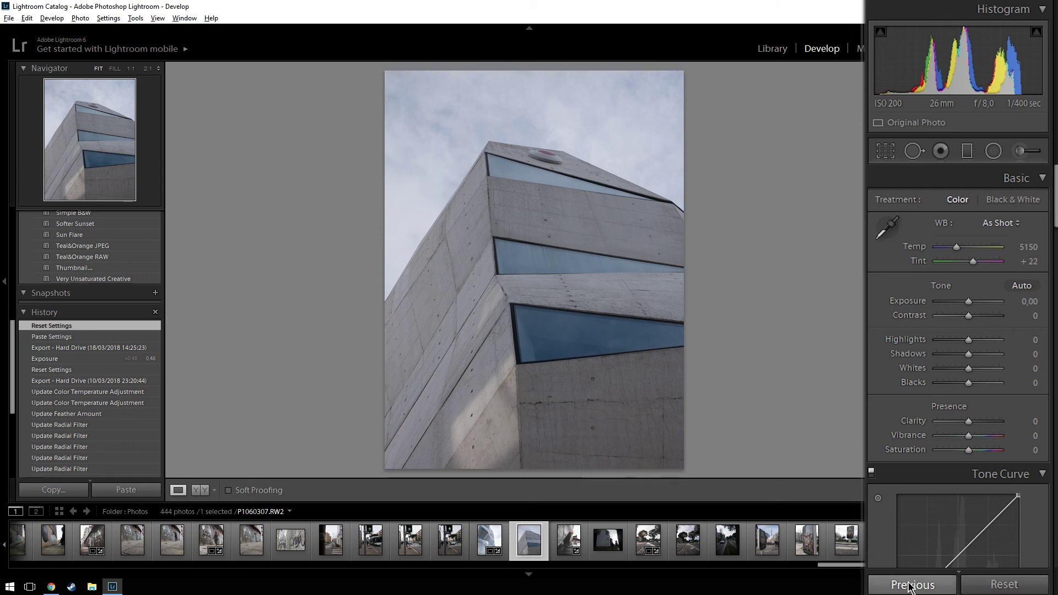
left_click(910, 586)
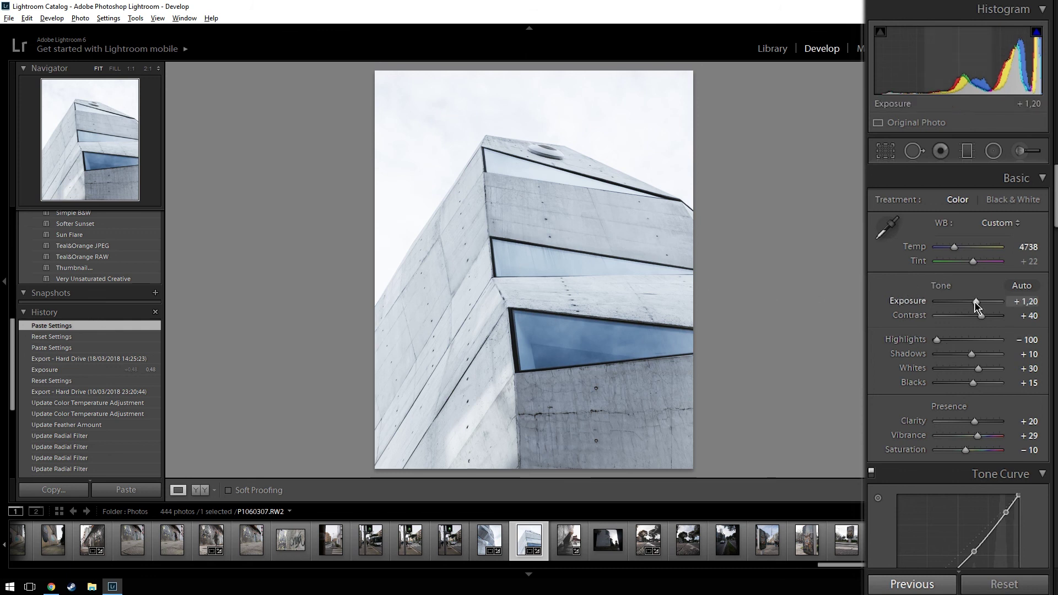
left_click_drag(976, 302, 973, 302)
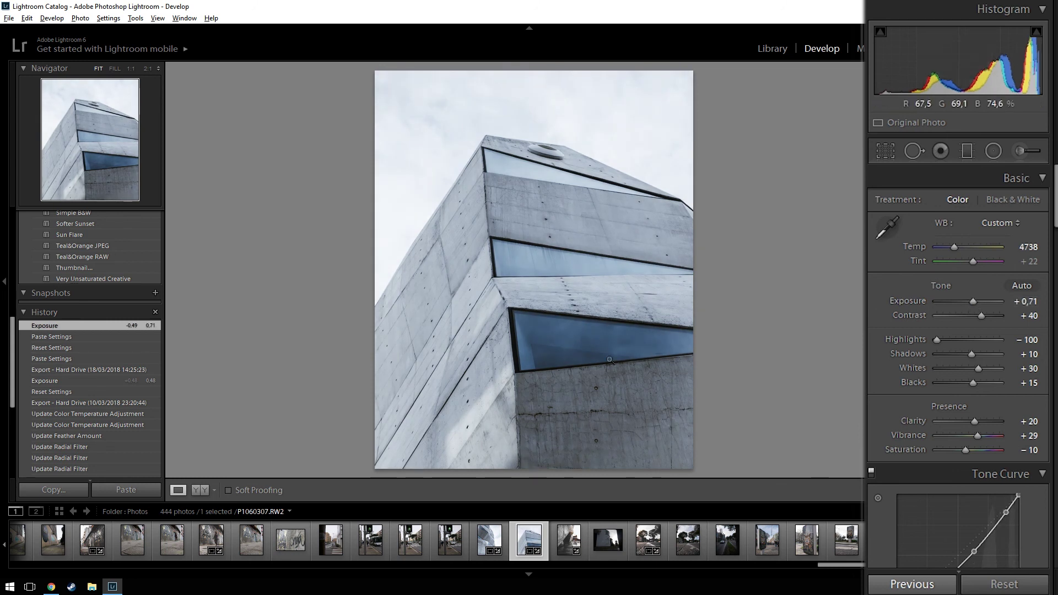
mouse_move(568, 540)
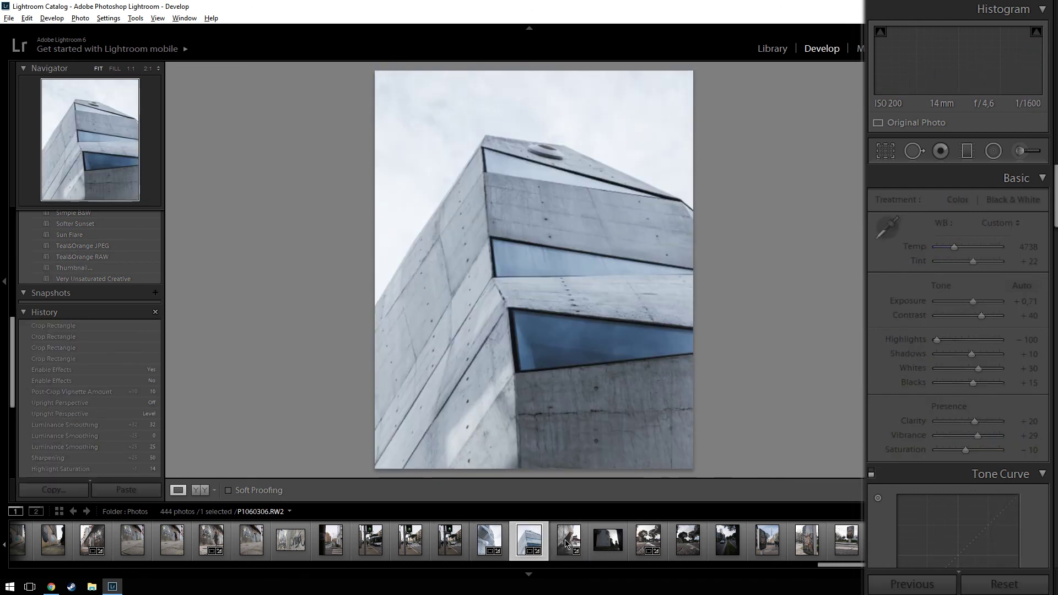
left_click(567, 538)
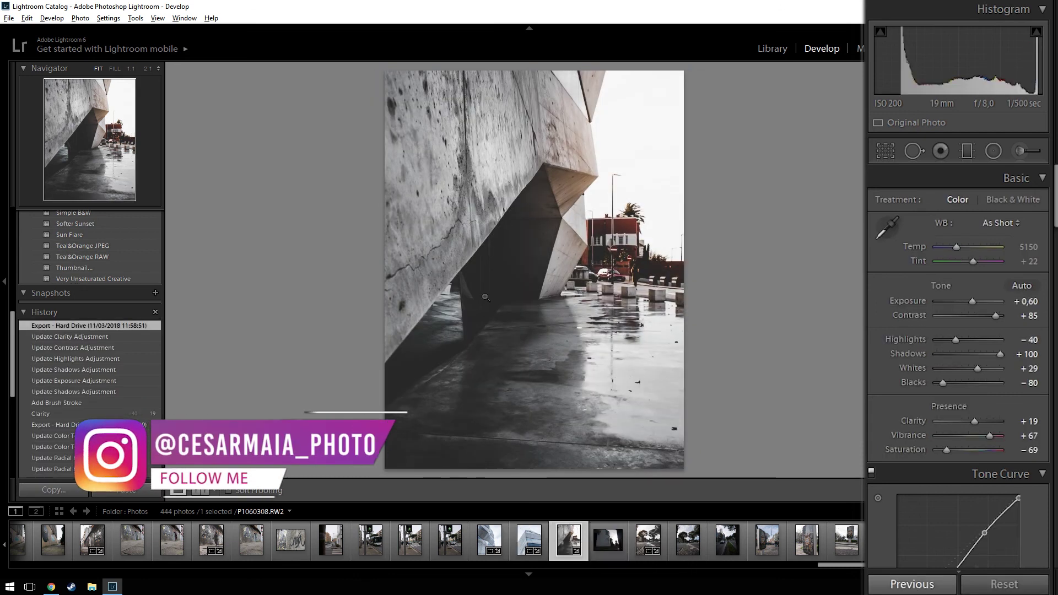
- Reset P1060308, paste the copied develop settings onto it, and return to P1060307
left_click(1011, 591)
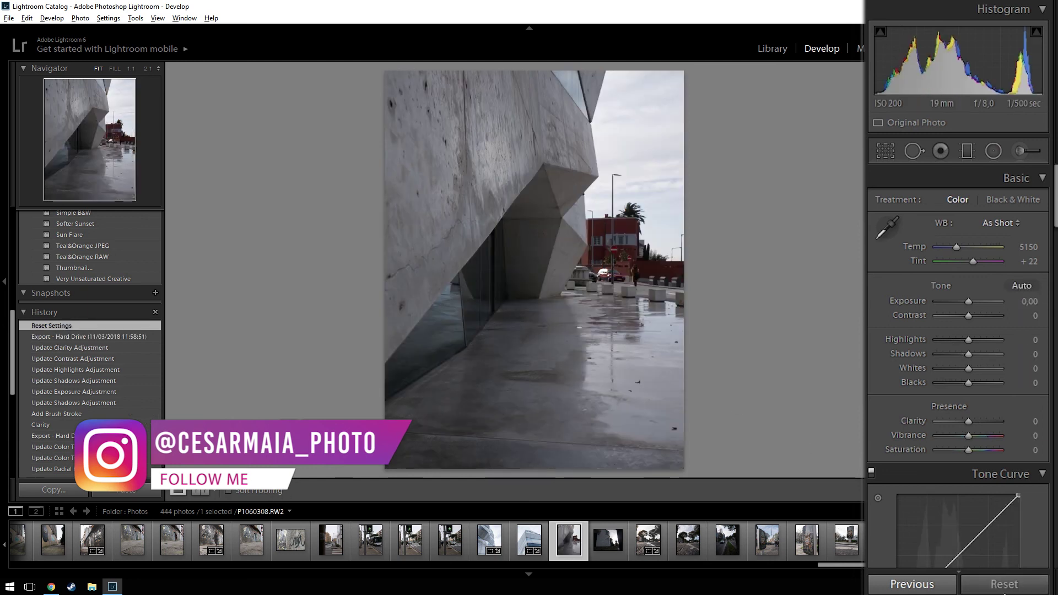
key("ctrl+shift+v")
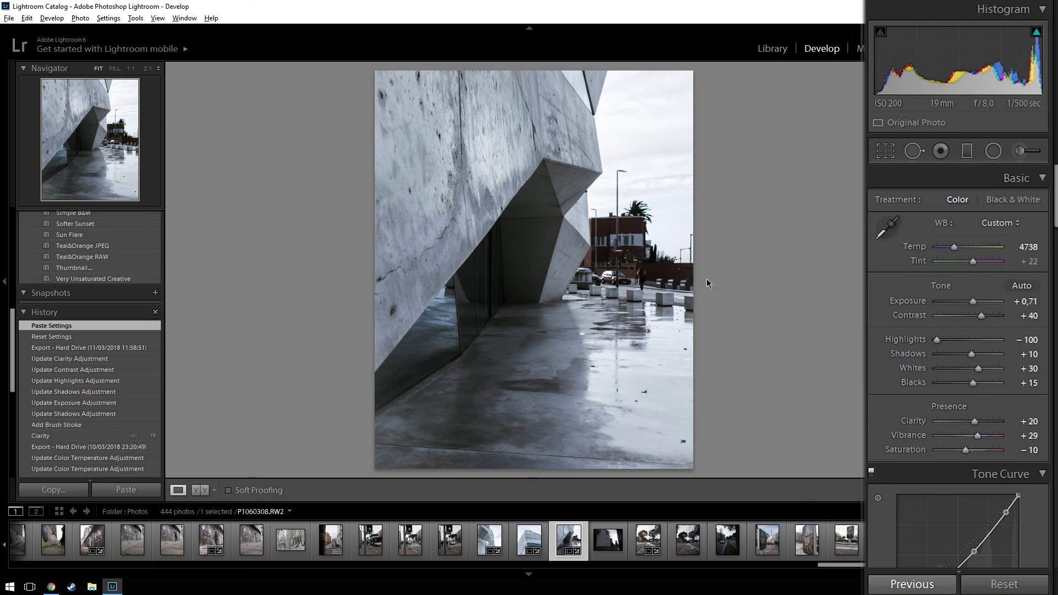
left_click(521, 529)
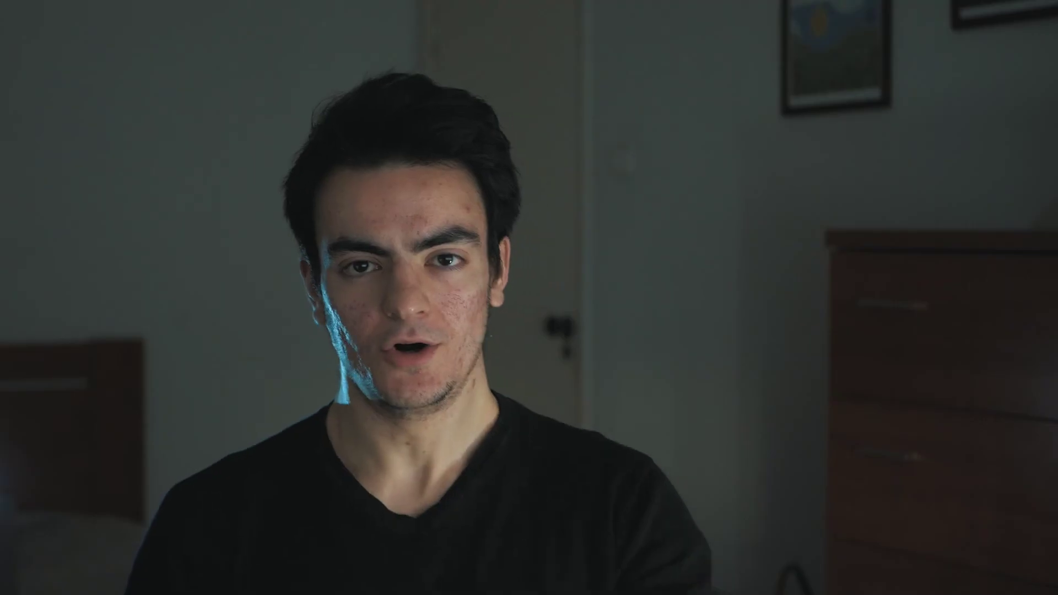